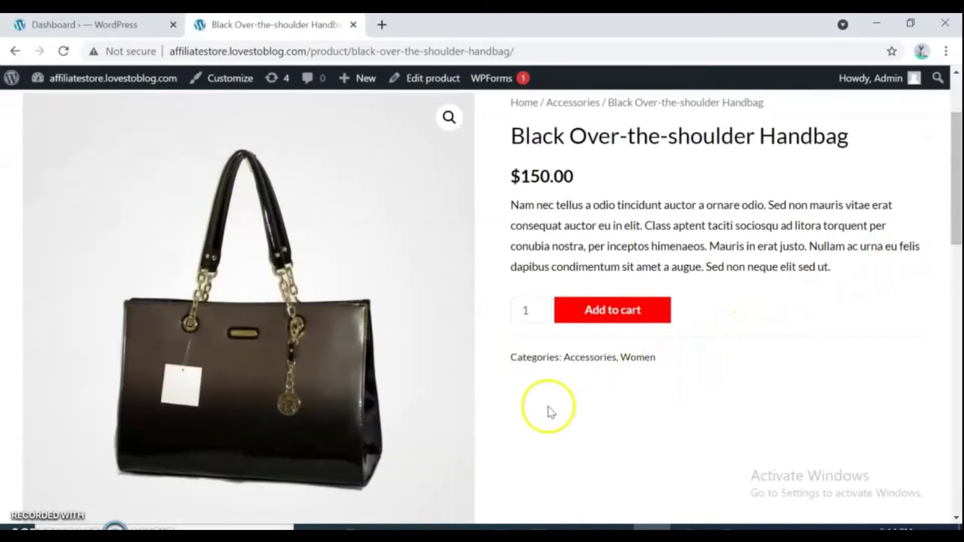
Step: Return from the Black Over-the-shoulder Handbag product page to the WordPress admin dashboard
left_click(98, 29)
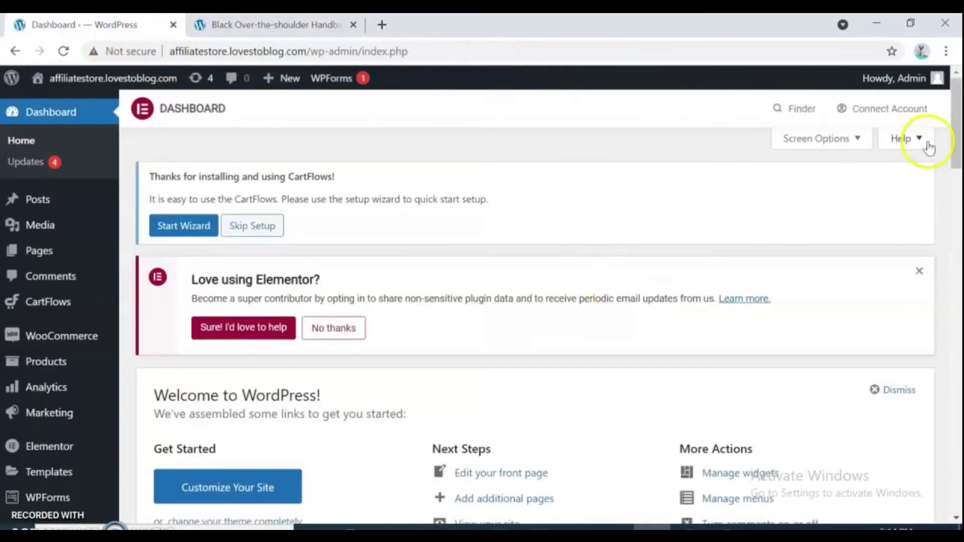
Step: Search the plugin directory for 'wordpress social sharing' under Plugins > Add New
left_click_drag(953, 149, 953, 197)
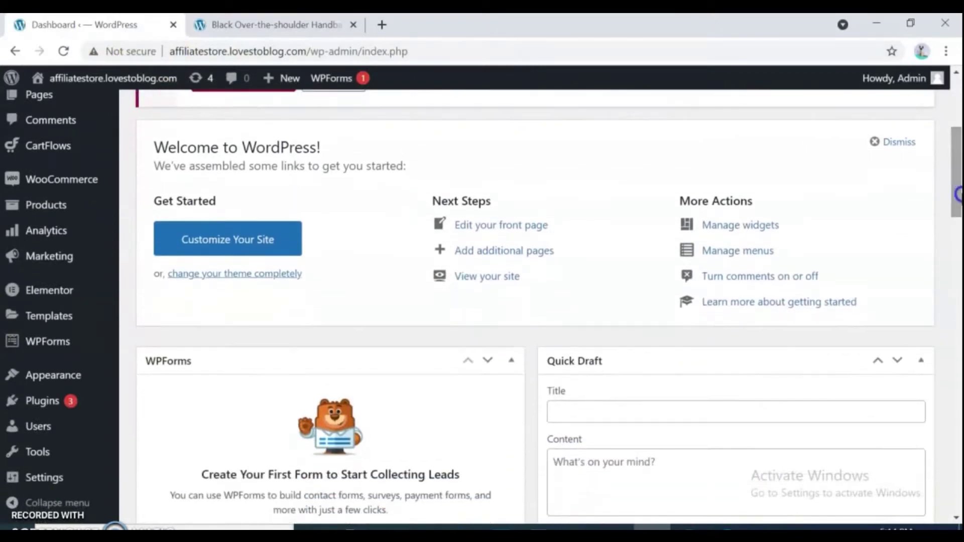
mouse_move(42, 401)
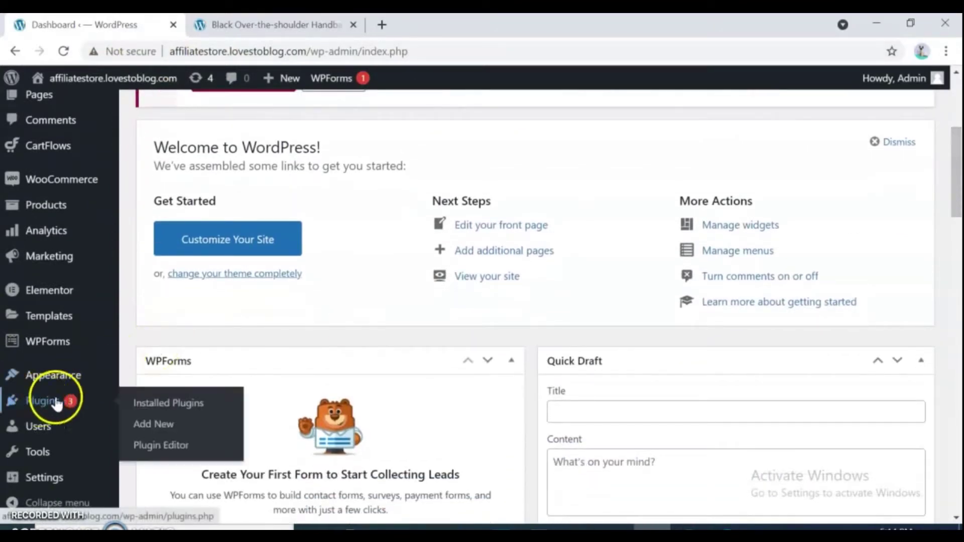
left_click(152, 422)
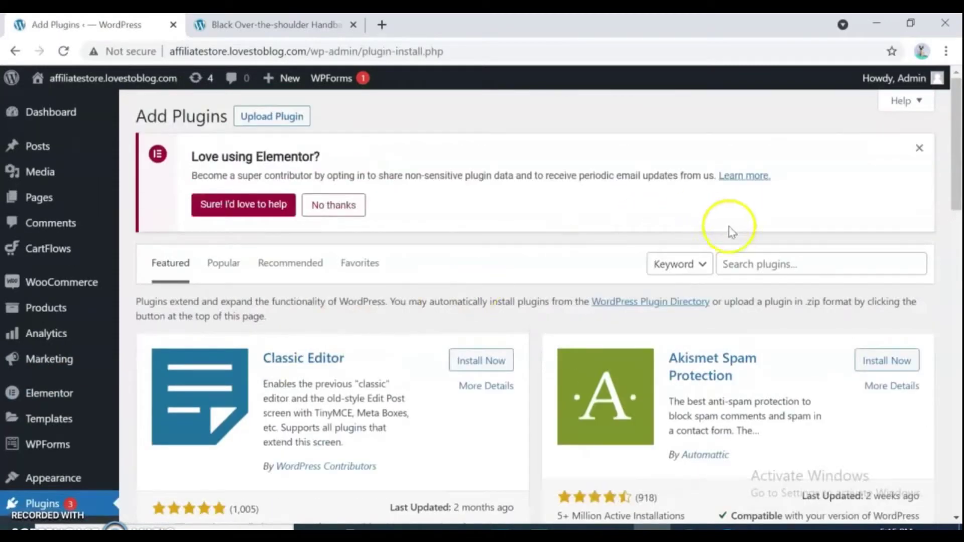
left_click(753, 263)
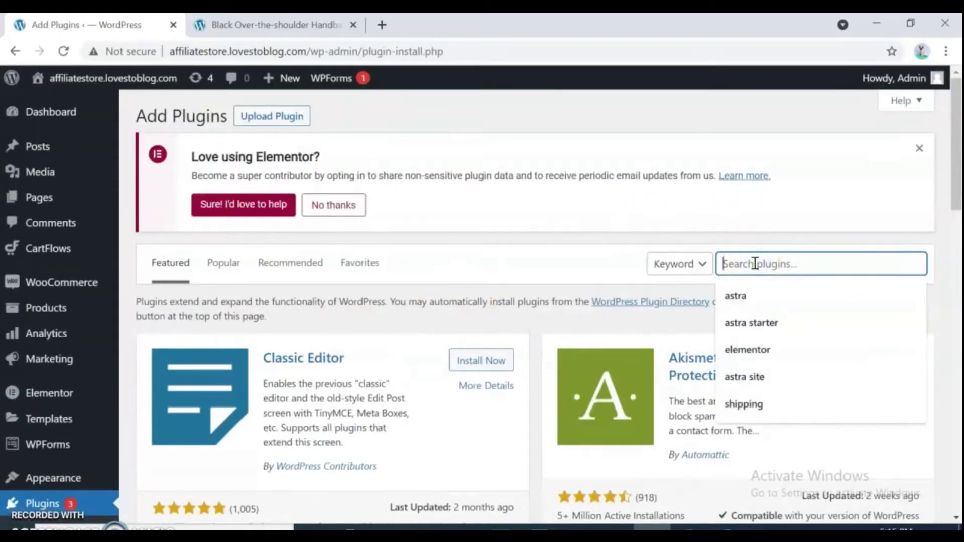
type("wordpres")
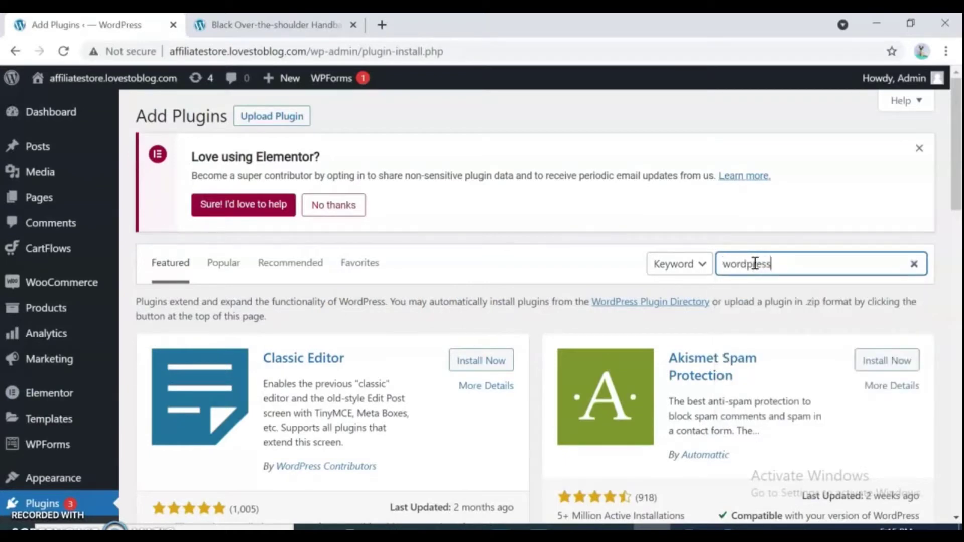
type(" s")
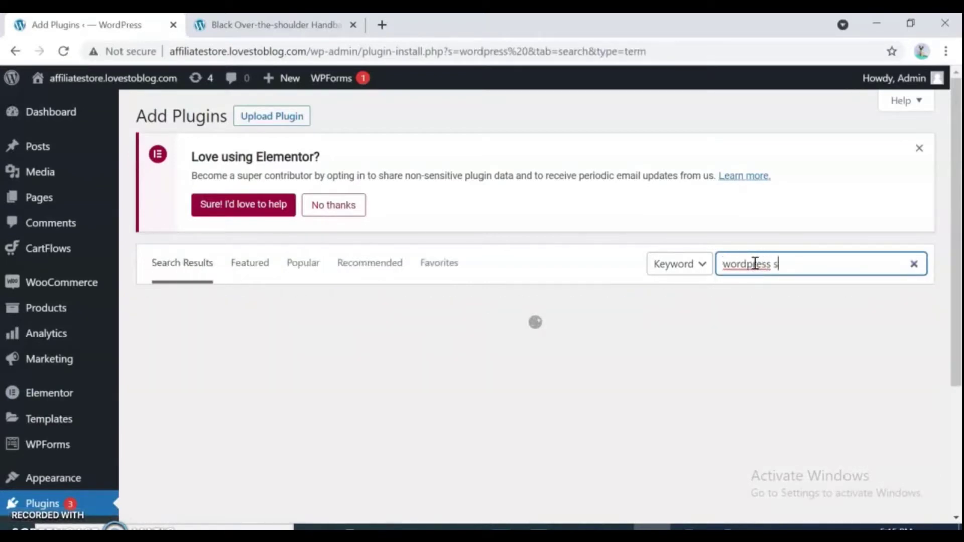
type("ocial sha")
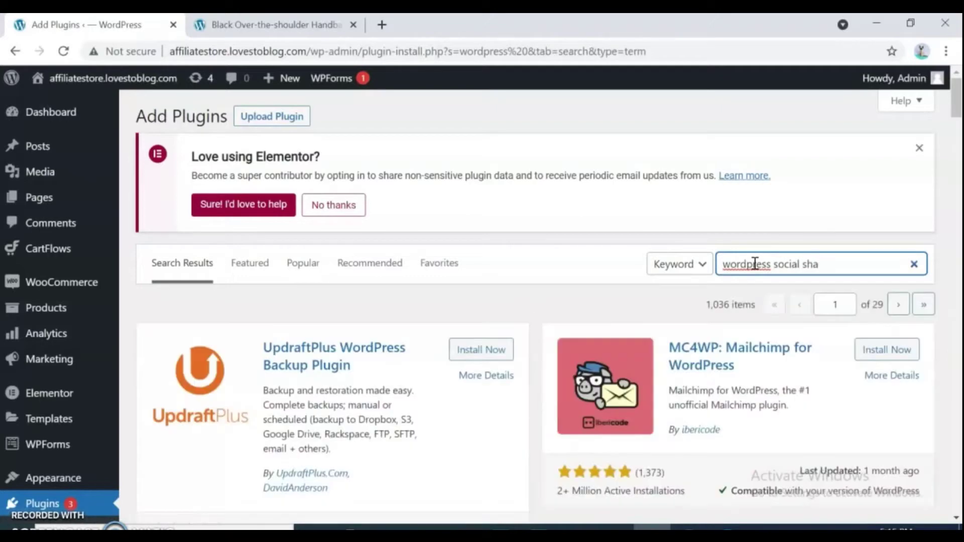
type("ring")
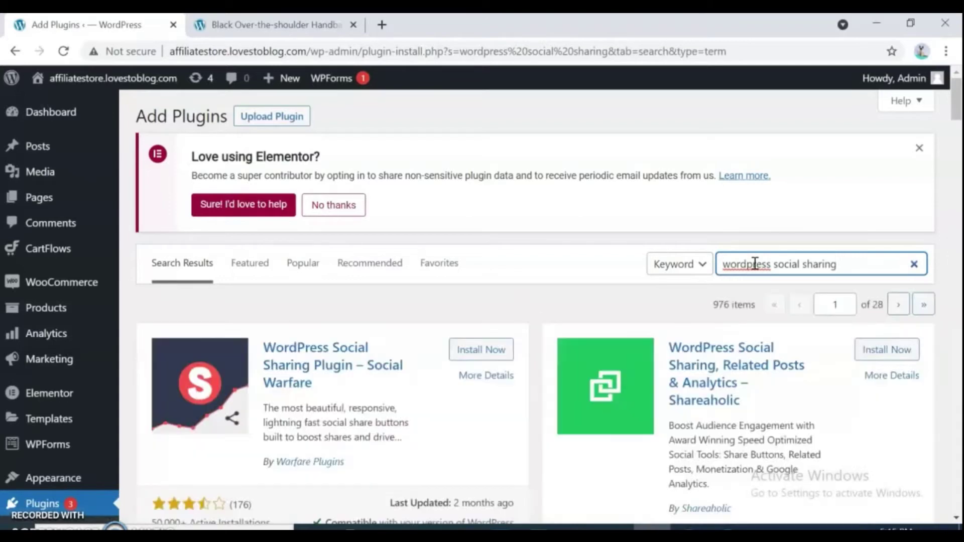
left_click(958, 236)
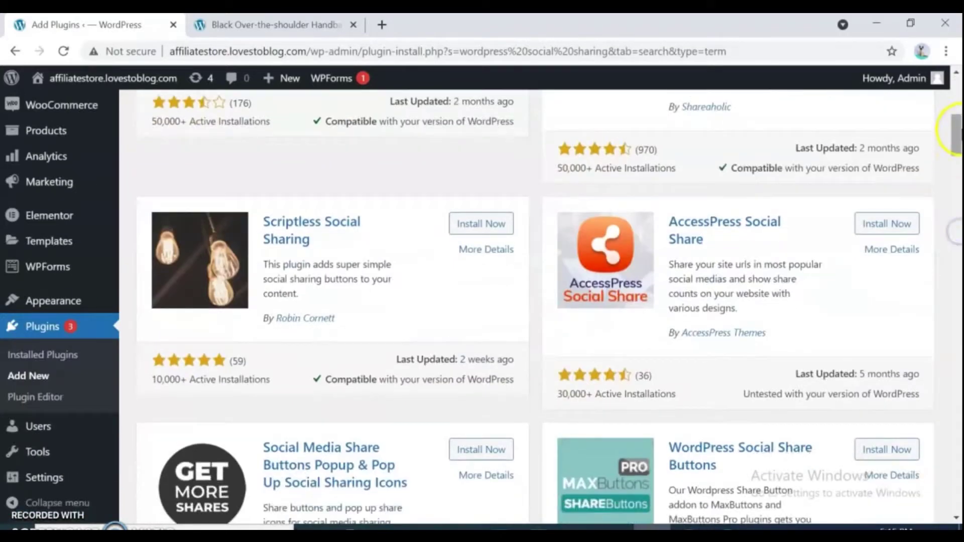
Step: Install and activate the 'Social Sharing Plugin – Sassy Social Share'
mouse_move(957, 128)
left_mouse_down()
mouse_move(955, 83)
mouse_move(957, 171)
left_mouse_up()
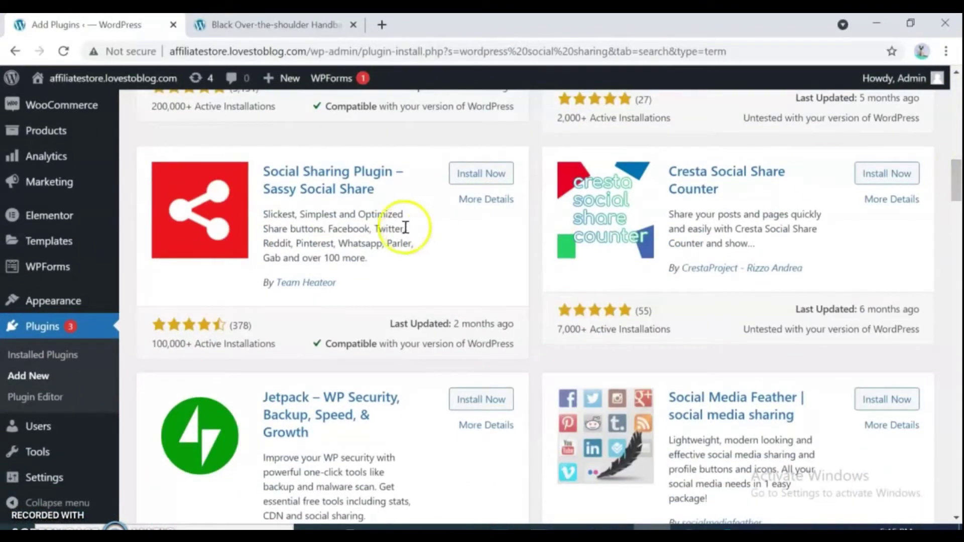
left_click(478, 178)
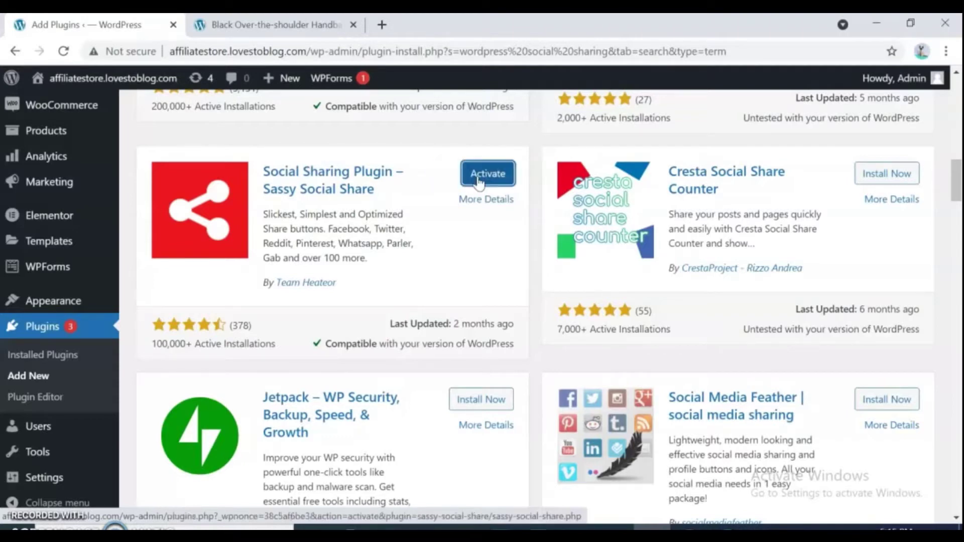
left_click(477, 184)
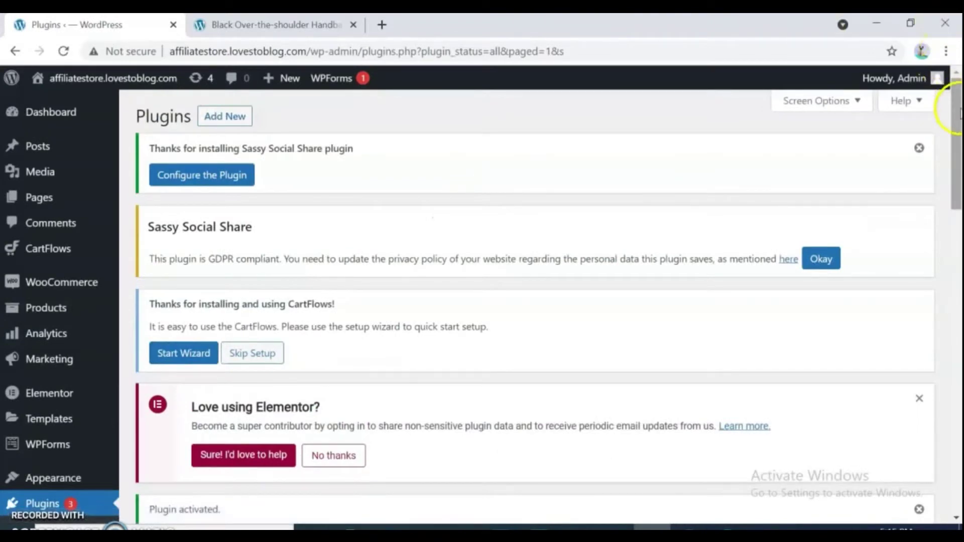
Step: Change the Sassy Social Share standard interface icon shape from round to square
left_click_drag(957, 109, 957, 185)
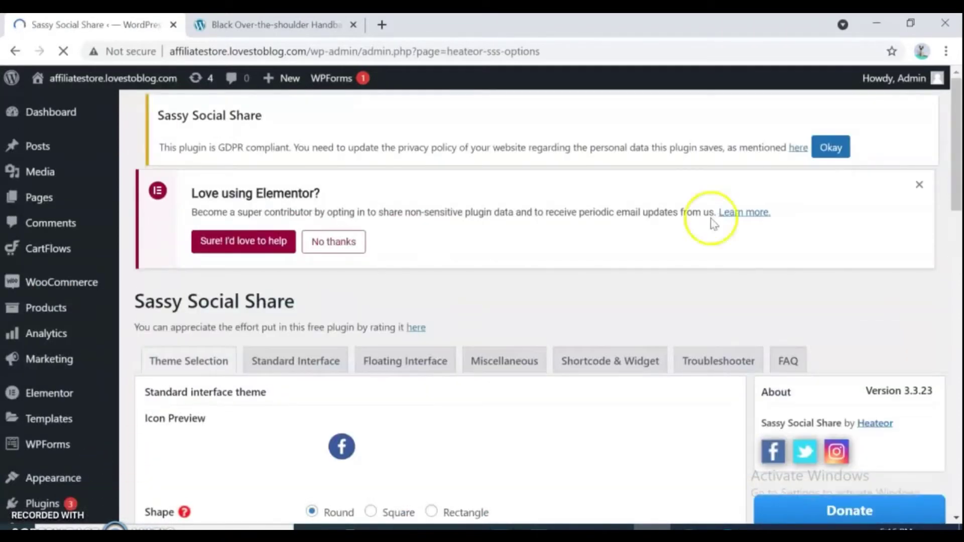
left_click_drag(955, 120, 958, 176)
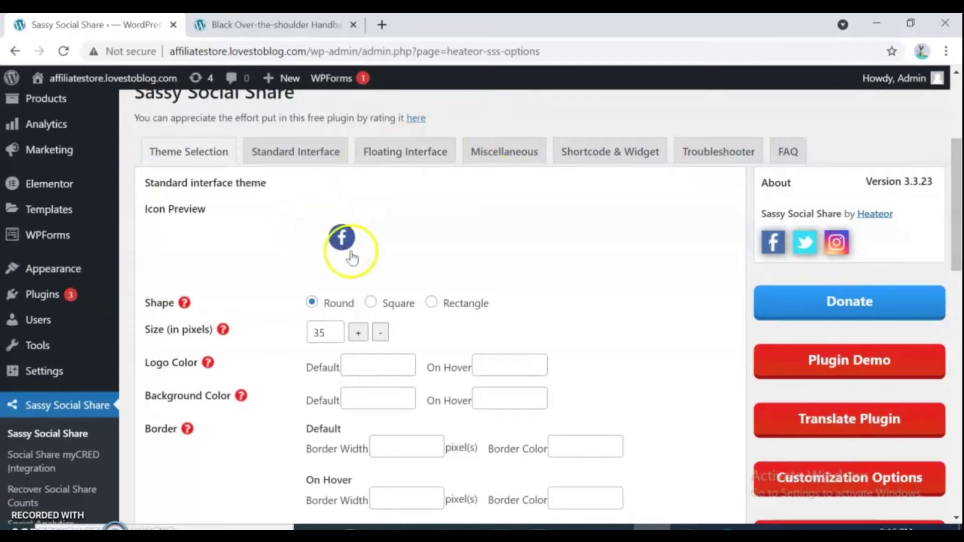
left_click(371, 302)
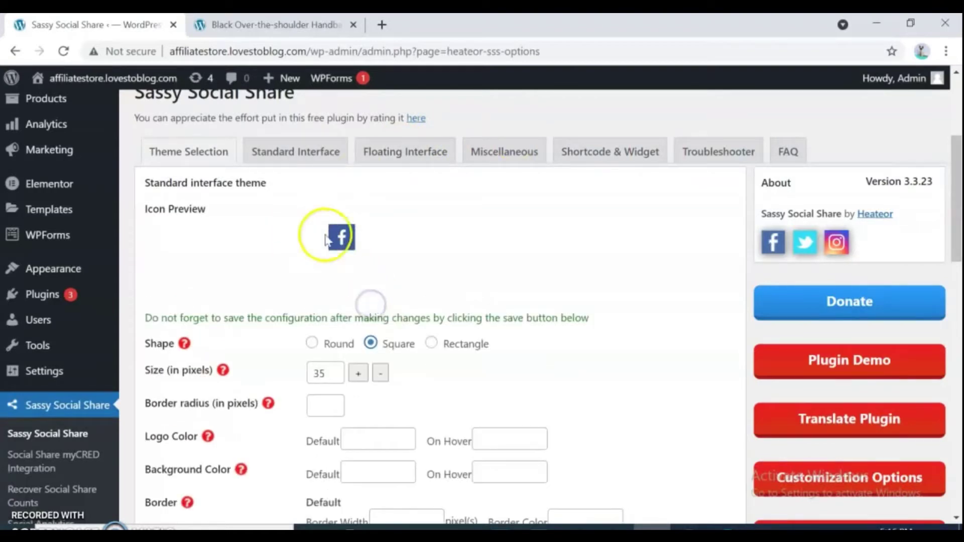
Step: Try rectangular standard icons, revert them to round, and make floating icons round
left_click(431, 344)
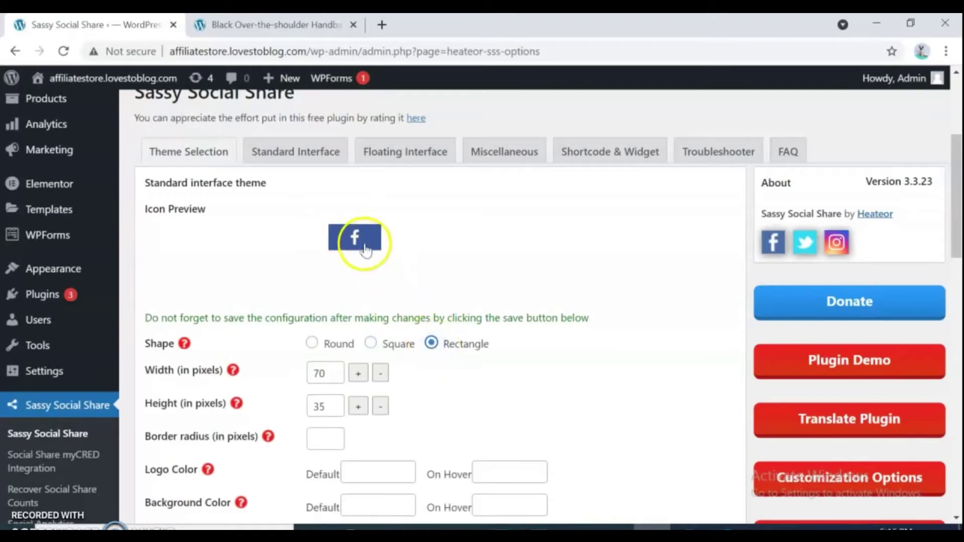
left_click(313, 343)
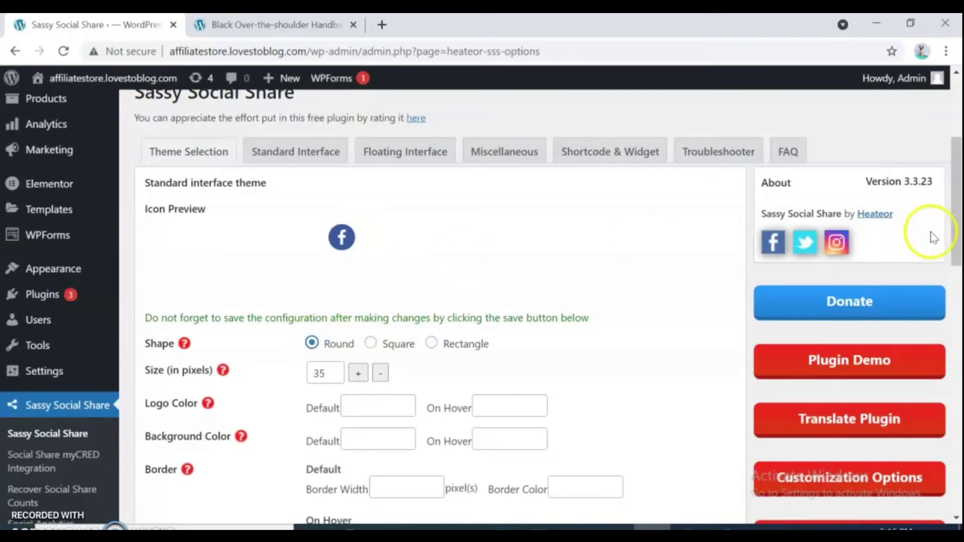
left_click_drag(956, 232, 958, 339)
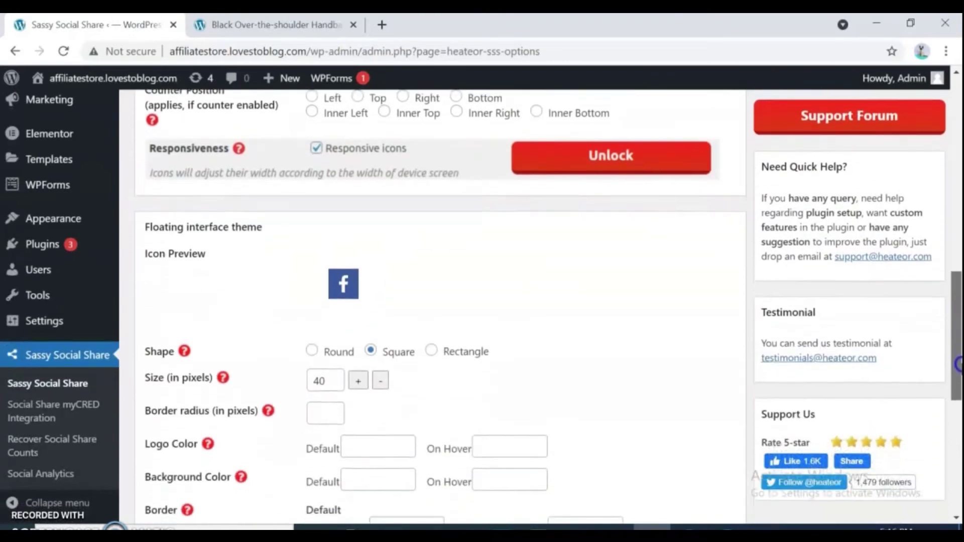
left_click_drag(958, 339, 958, 372)
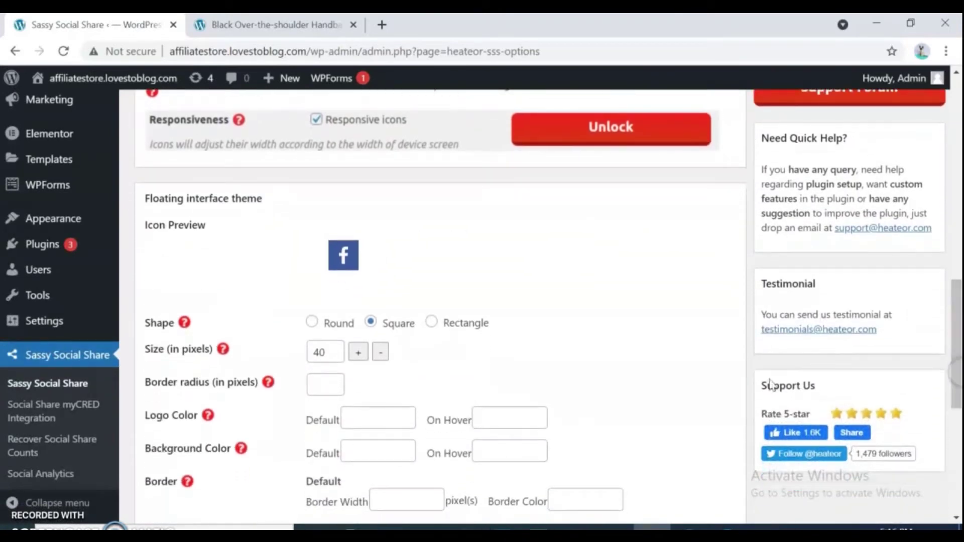
left_click(312, 322)
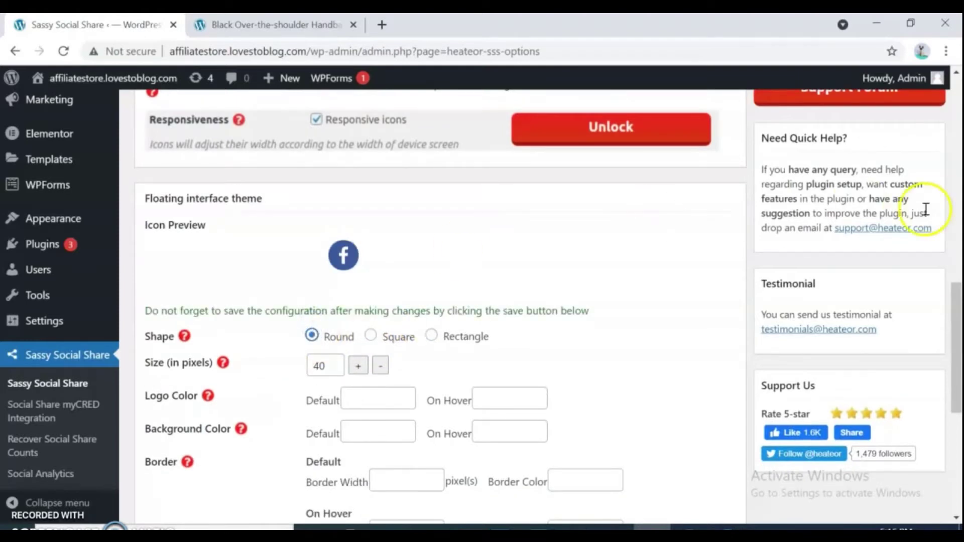
Step: Bring up the Standard Interface options showing the 'Spread the love' title
left_click_drag(956, 305, 957, 350)
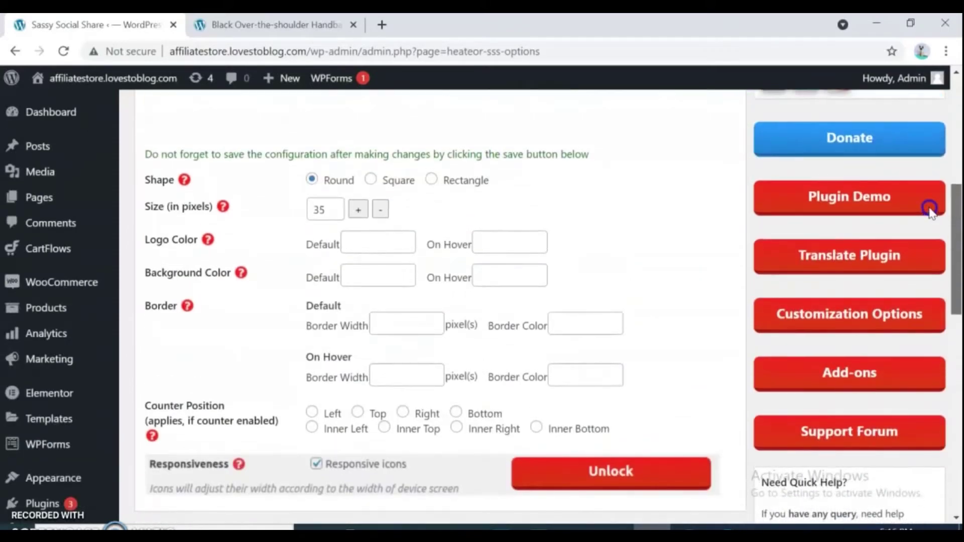
scroll(929, 209, "up", 2)
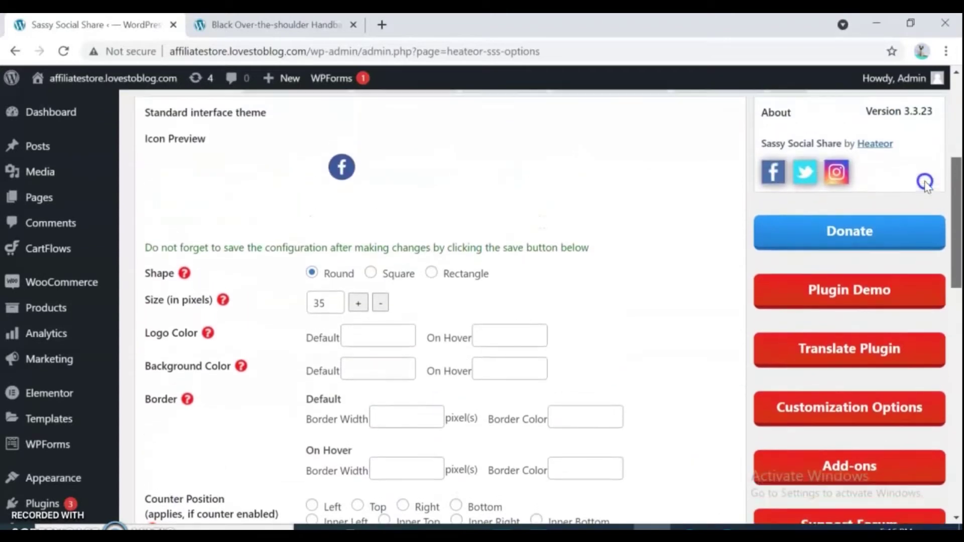
scroll(925, 183, "up", 2)
scroll(925, 146, "up", 1)
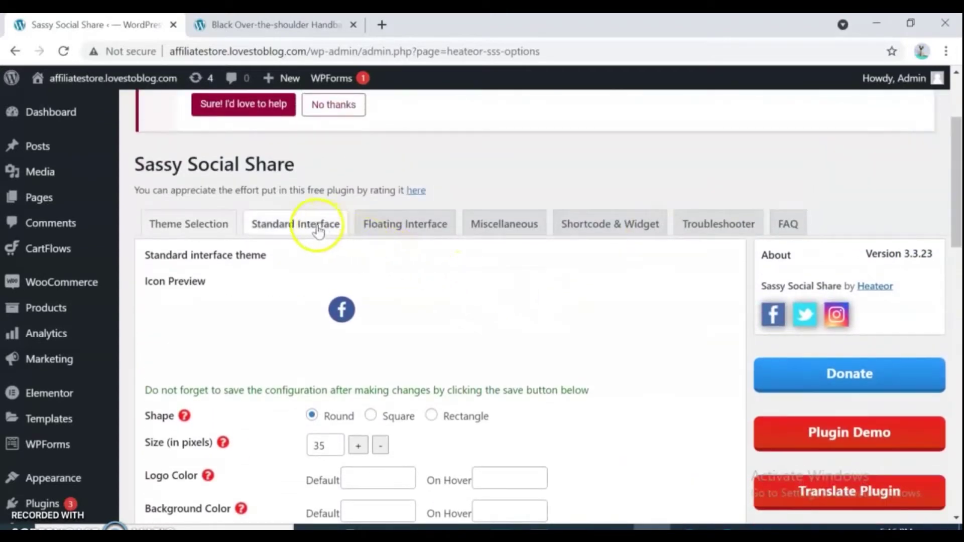
left_click(295, 224)
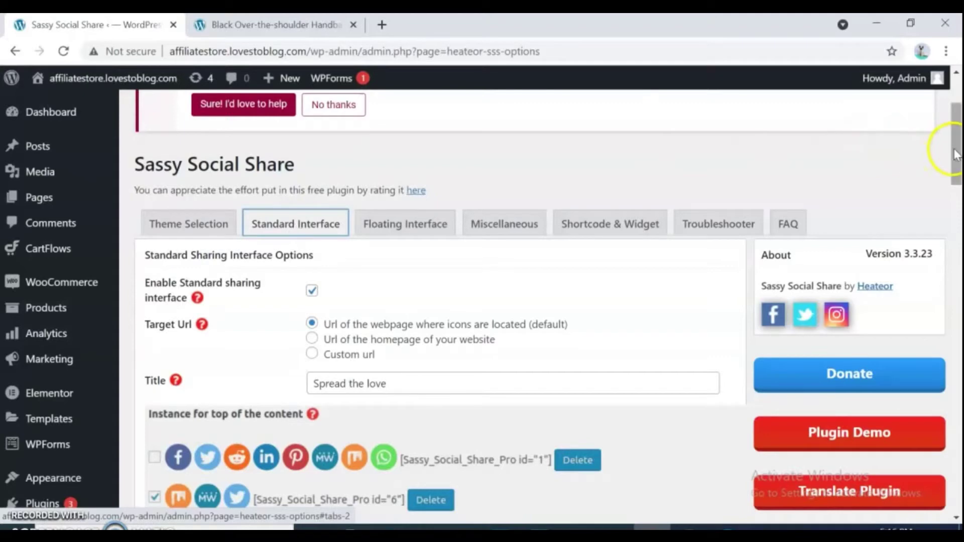
Step: Uncheck Reddit and MeWe and add Youtube and Instagram as standard sharing services
left_click_drag(954, 151, 958, 291)
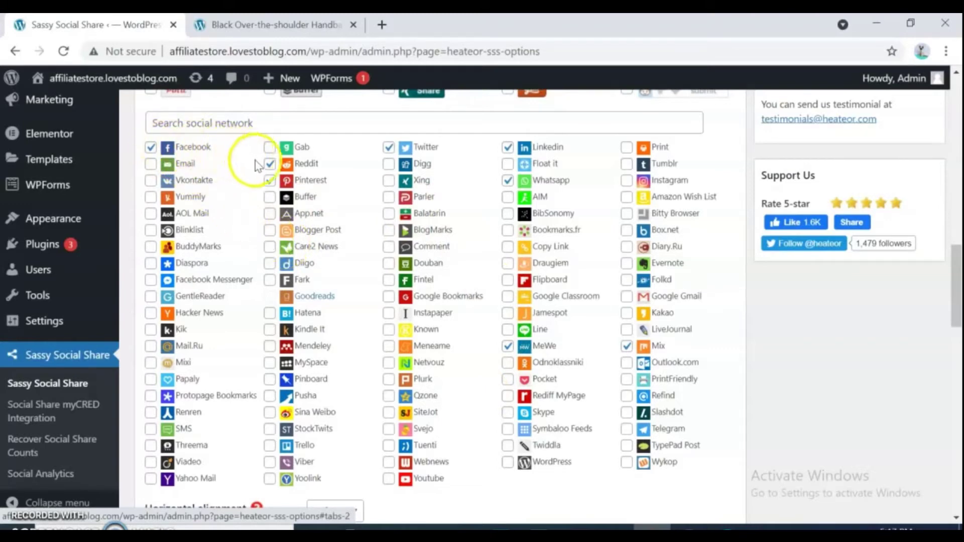
left_click(269, 164)
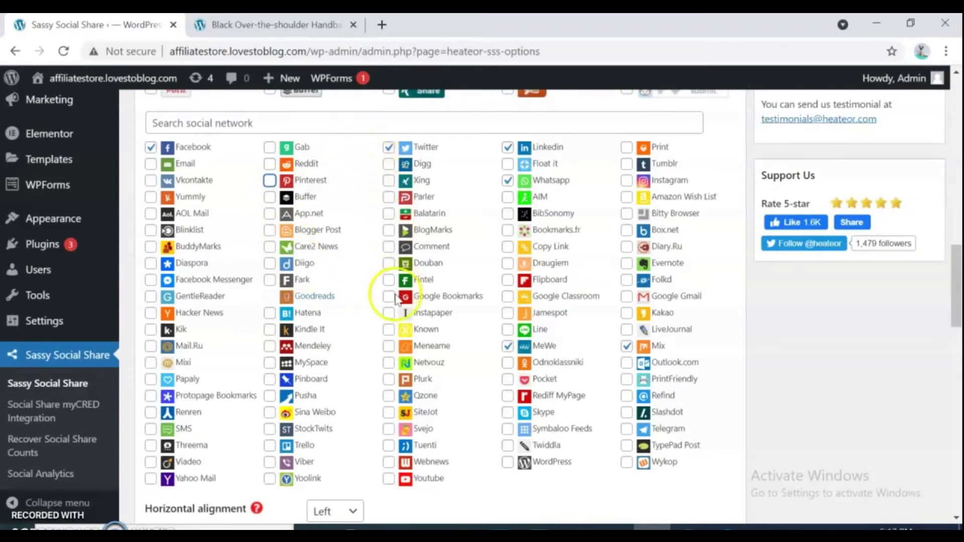
left_click(389, 479)
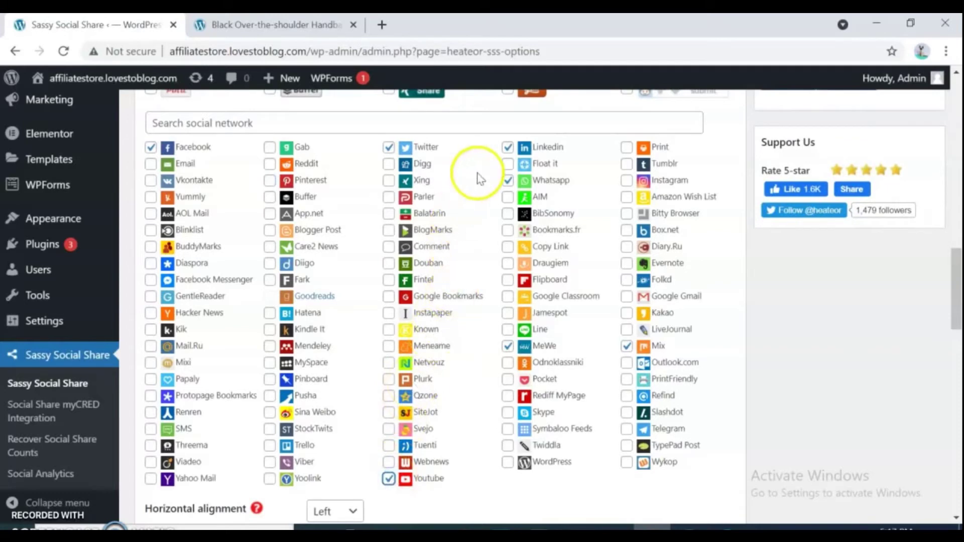
left_click(508, 148)
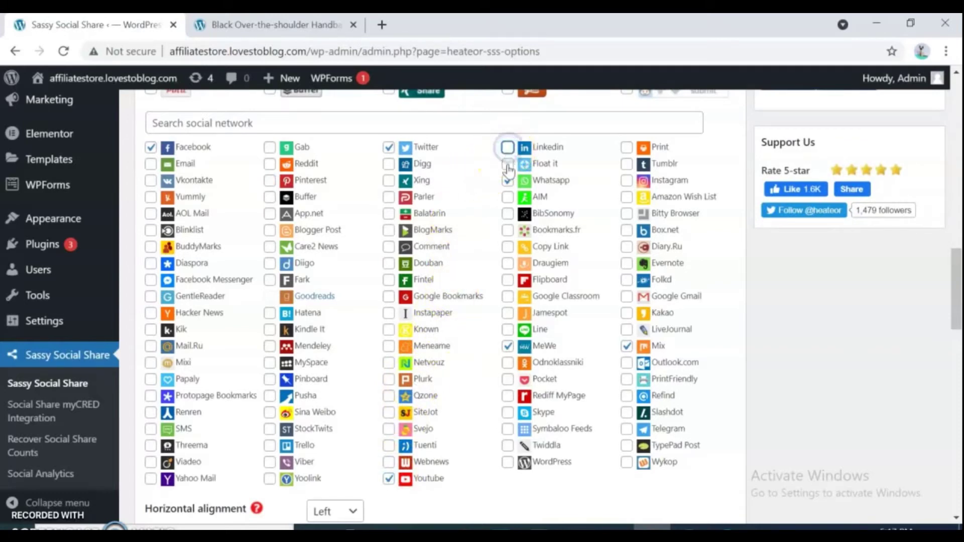
left_click(508, 147)
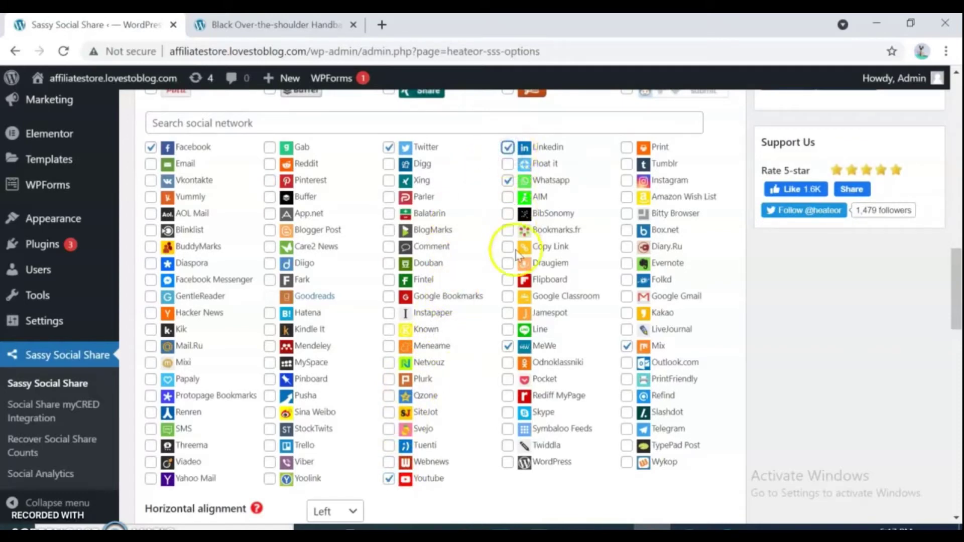
left_click(508, 346)
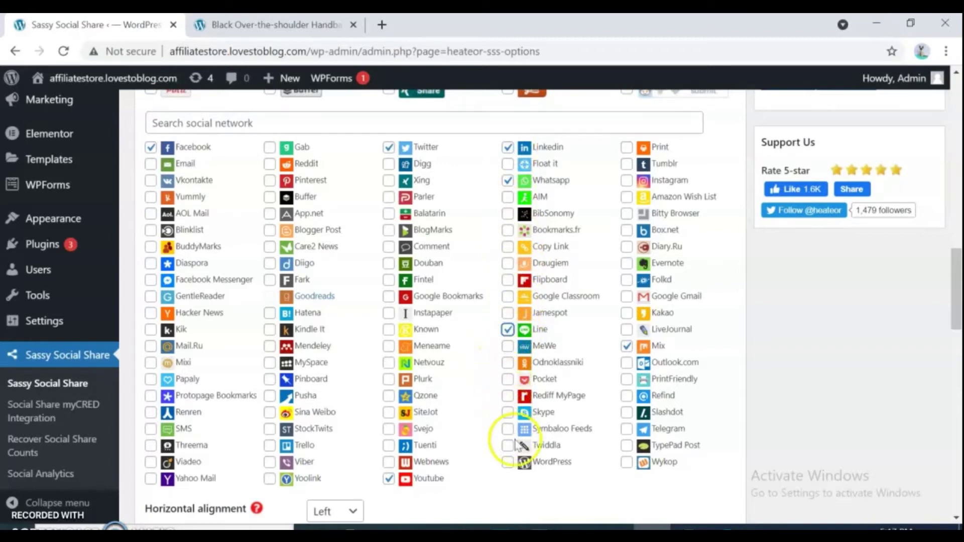
left_click(626, 180)
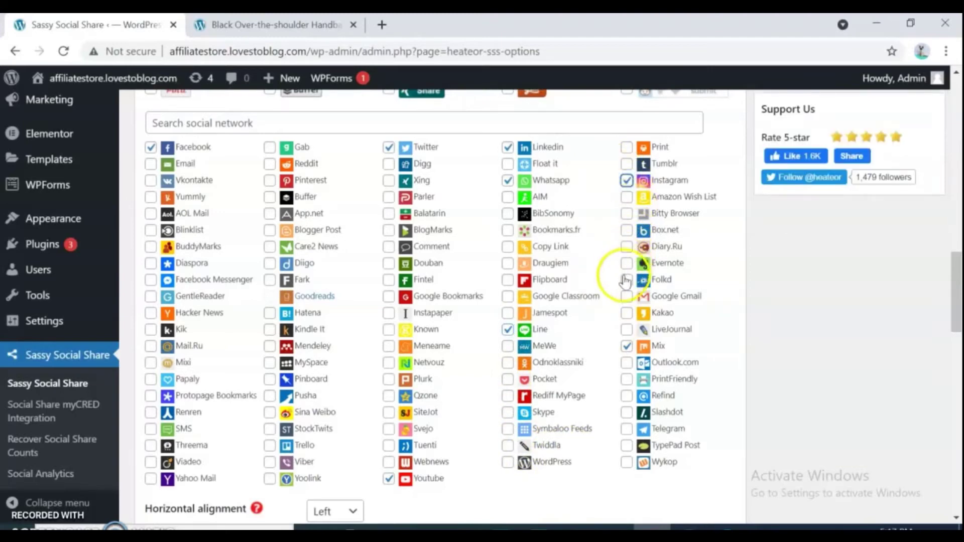
Step: Add WooCommerce Product Page and WooCommerce Thankyou Page to the share bar placement
left_click_drag(955, 286, 957, 317)
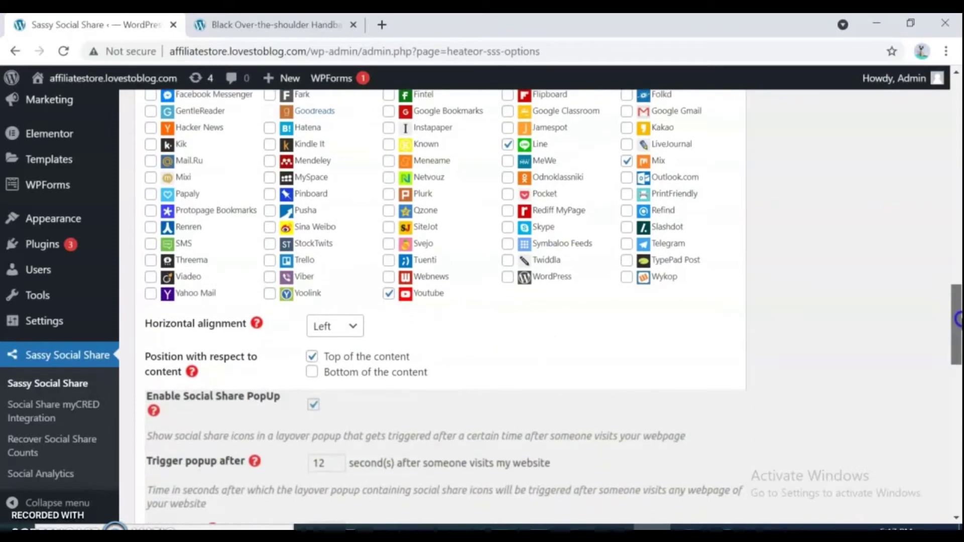
left_click_drag(957, 318, 957, 391)
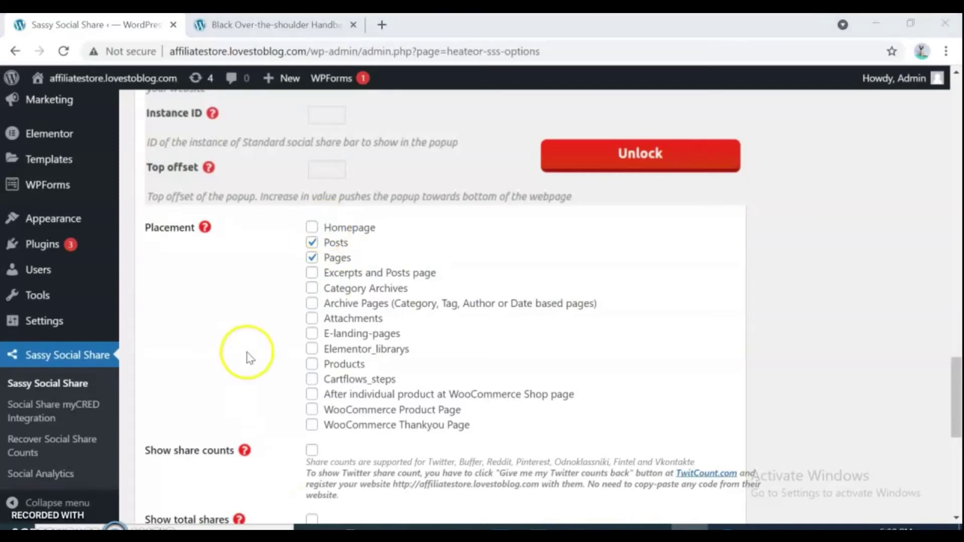
left_click(312, 425)
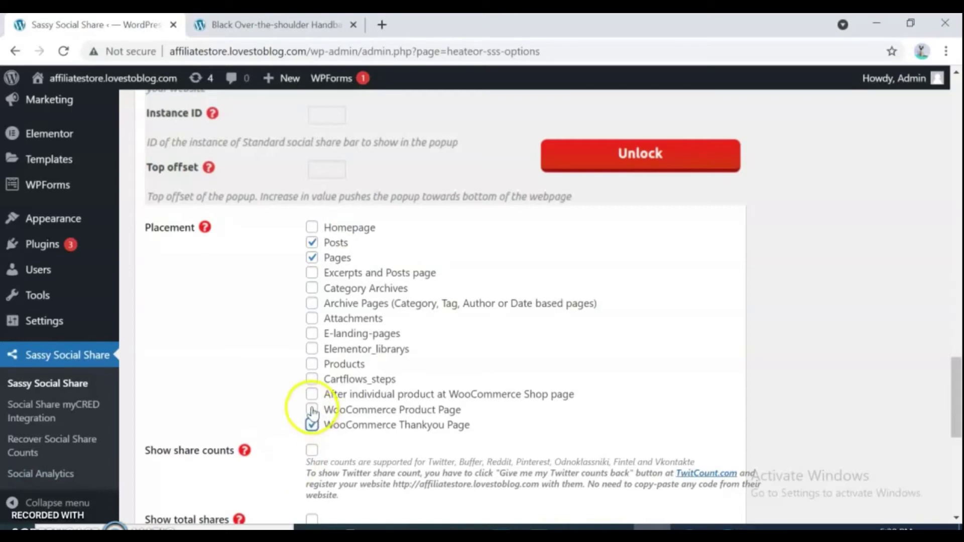
left_click(311, 409)
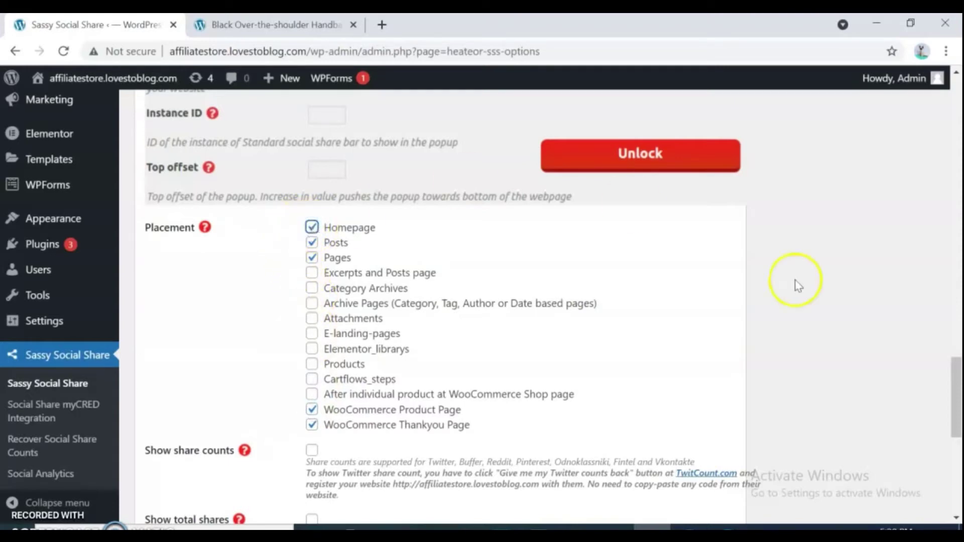
left_click_drag(957, 427, 957, 495)
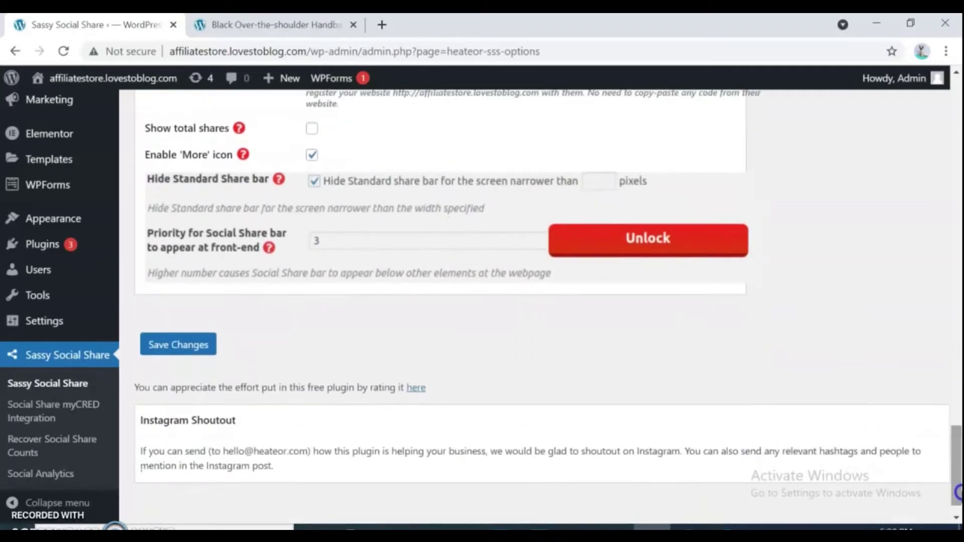
Step: Save the share settings and confirm the 'Spread the love' icons on the handbag page
left_click(160, 351)
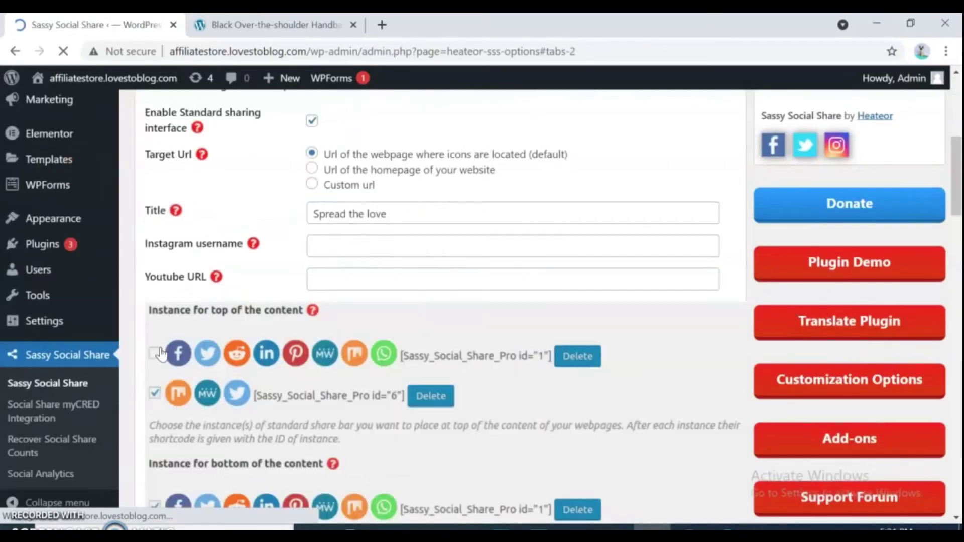
left_click(955, 211)
left_click_drag(955, 211, 955, 274)
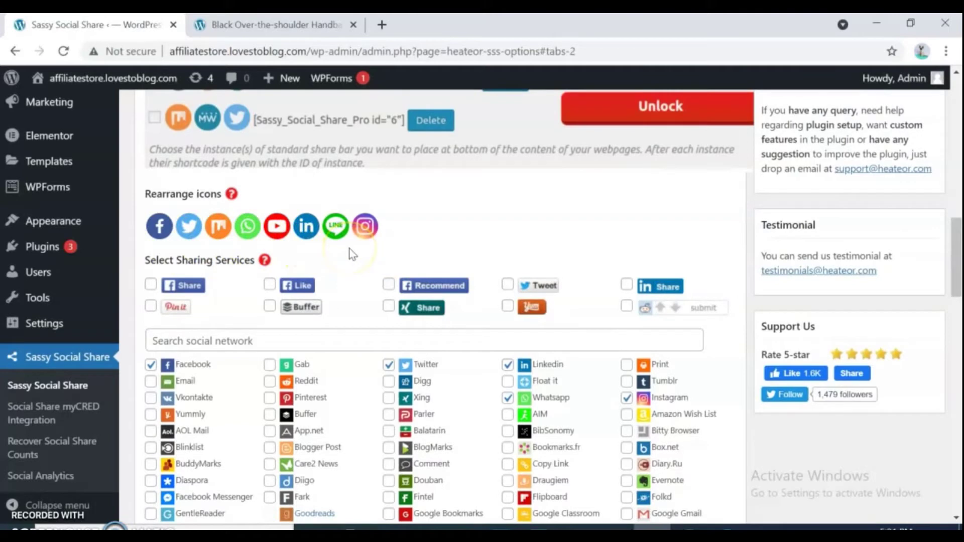
left_click(282, 21)
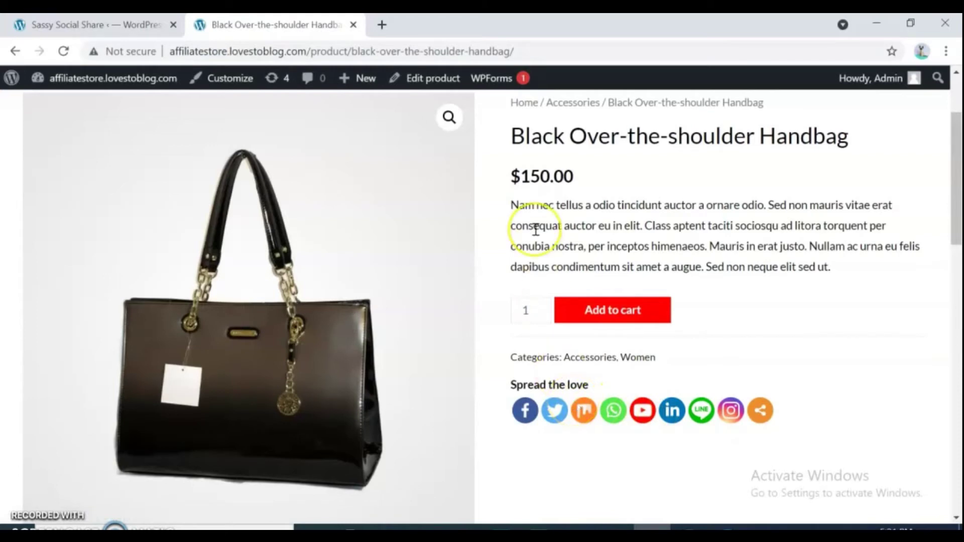
left_click(13, 50)
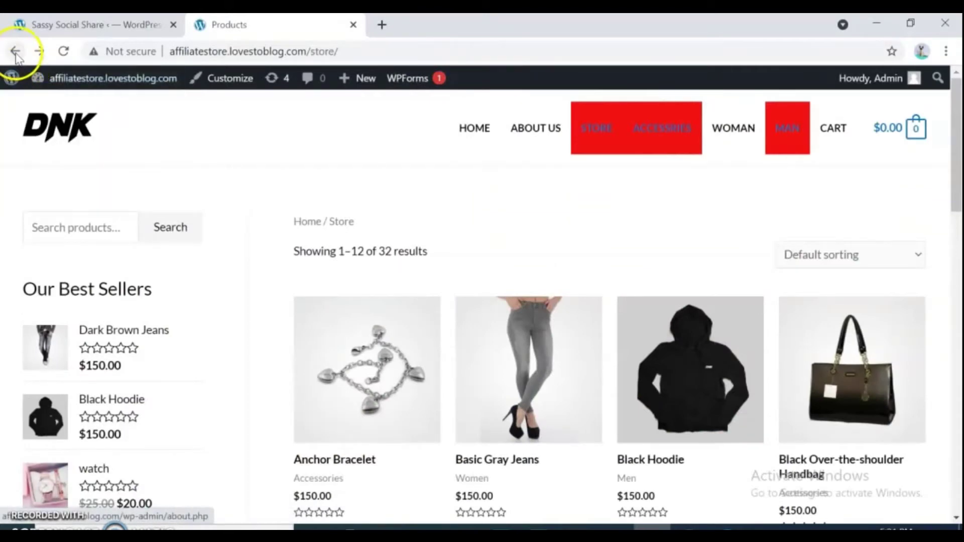
Step: Check the share icons on the DNK Yellow Shoes page, testing the Instagram icon
left_click(15, 52)
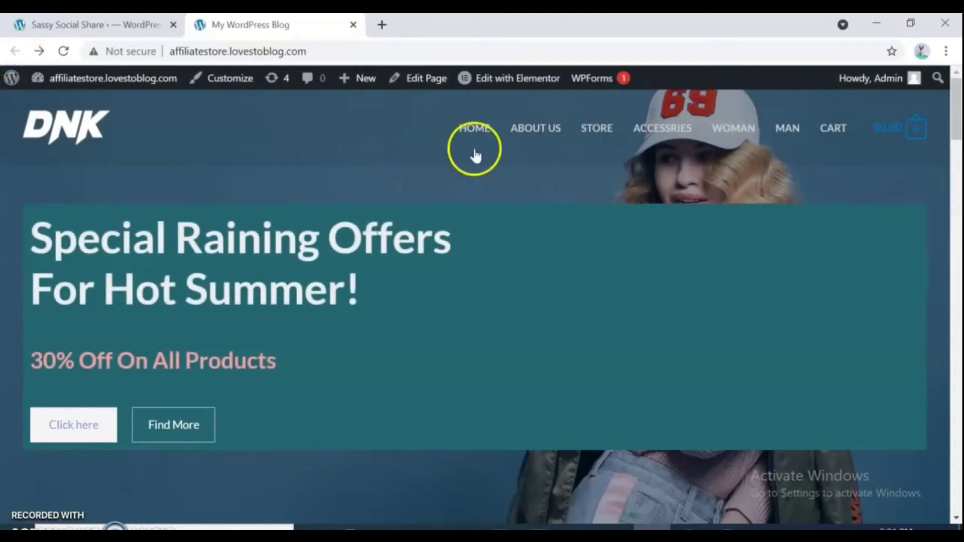
left_click_drag(955, 135, 957, 335)
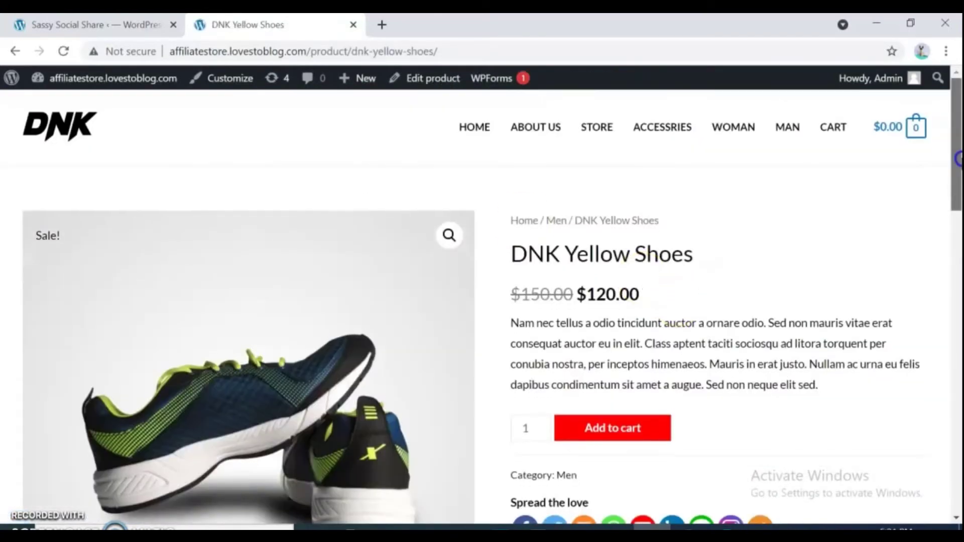
left_click_drag(956, 216, 956, 281)
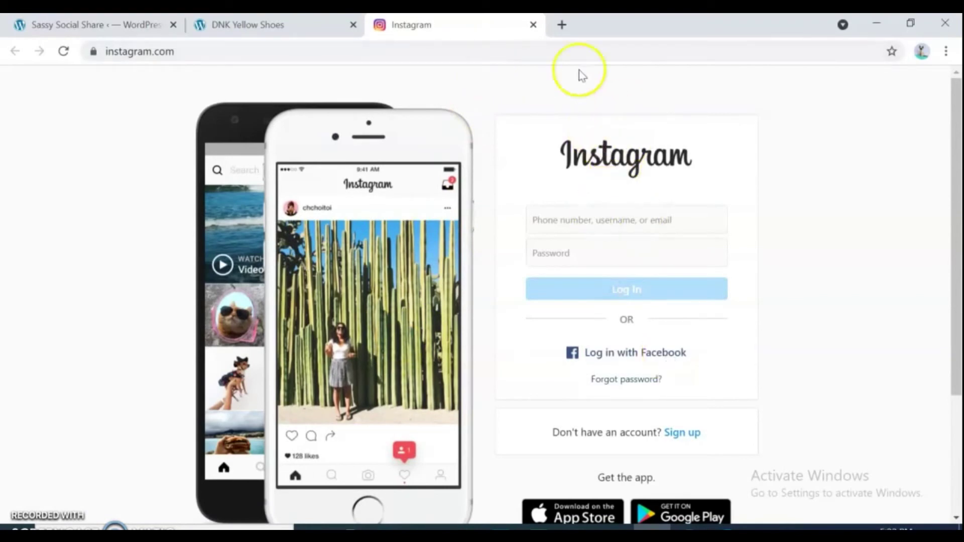
left_click(533, 25)
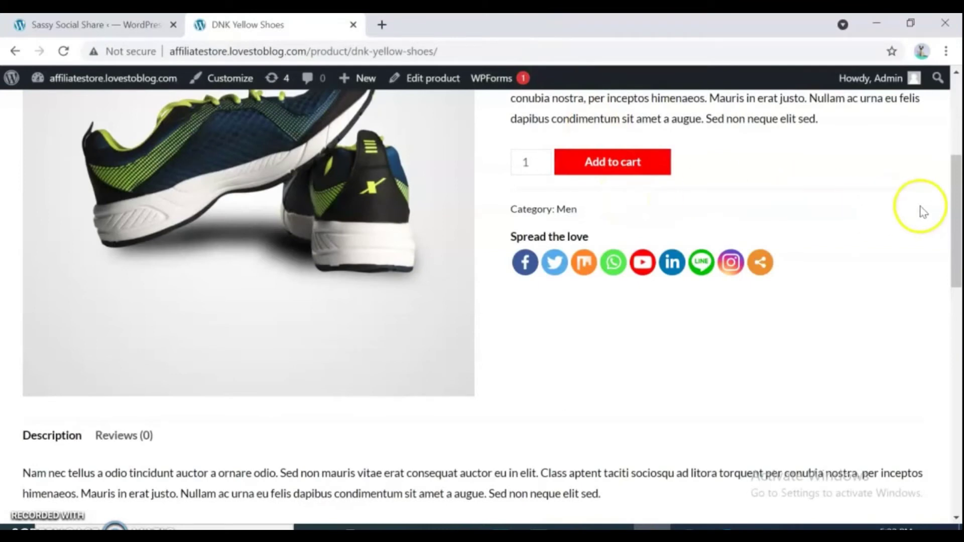
scroll(918, 206, "down", 1)
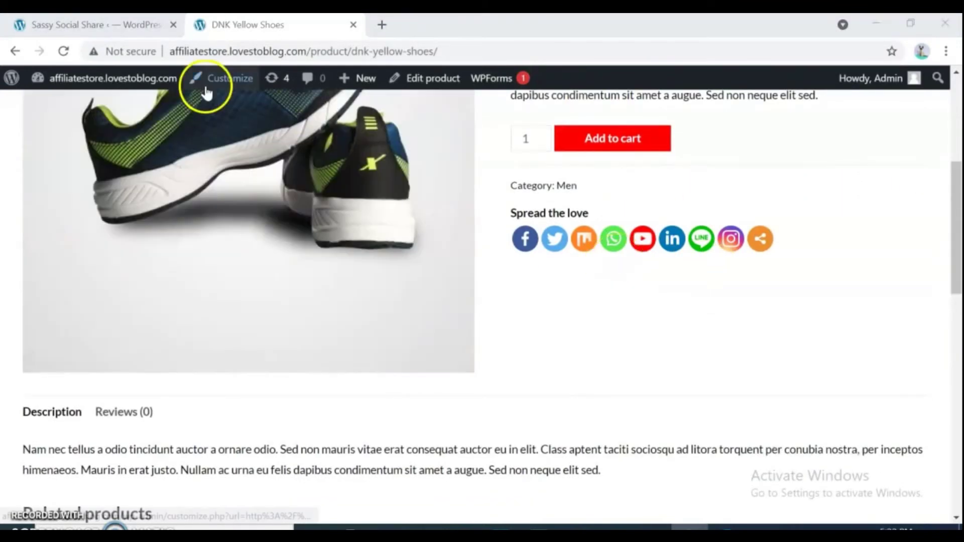
left_click(98, 25)
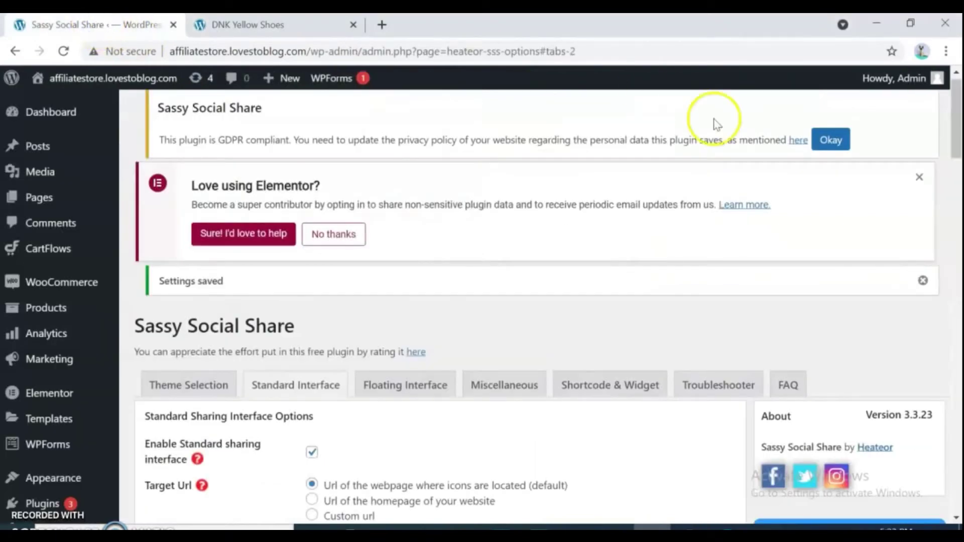
Step: Review the checked social networks and save the Sassy Social Share settings again
left_click_drag(955, 121, 957, 299)
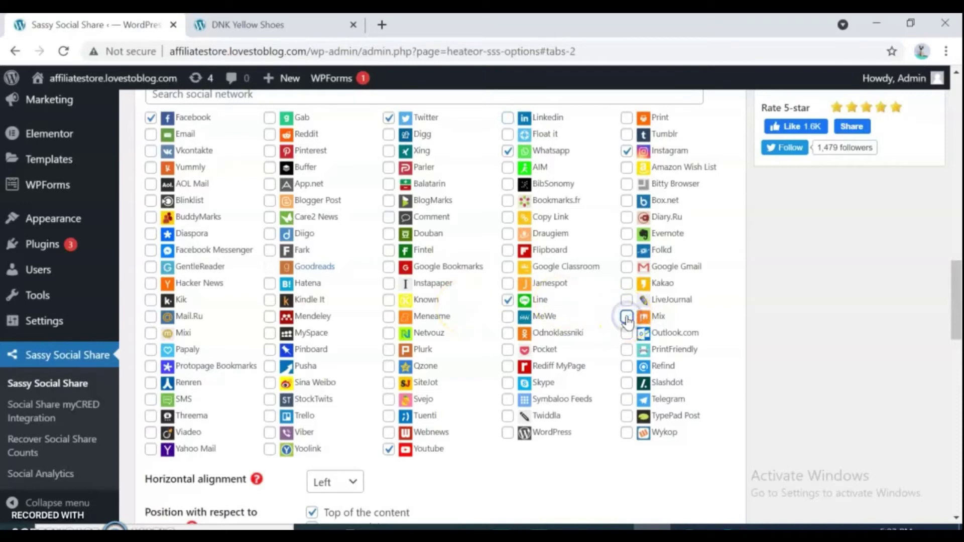
left_click_drag(957, 270, 957, 429)
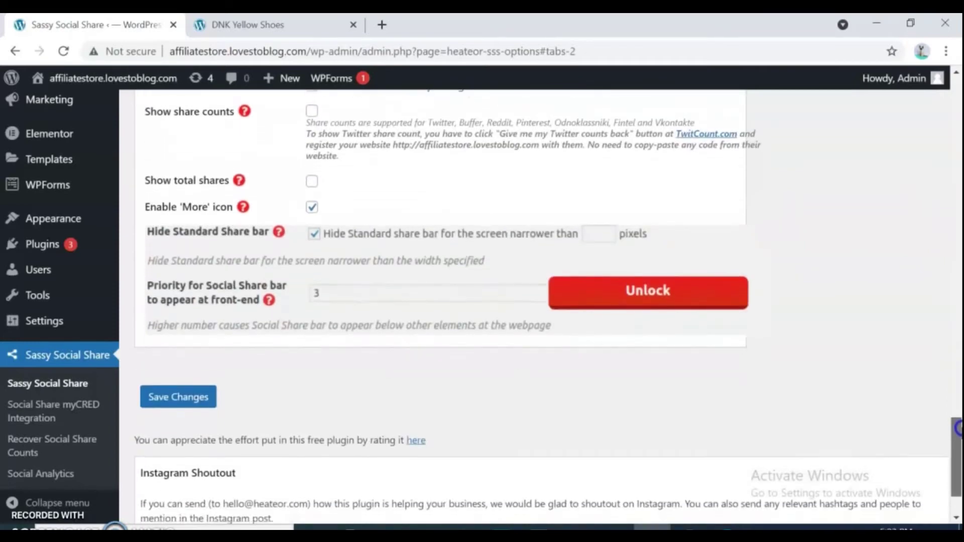
left_click(167, 395)
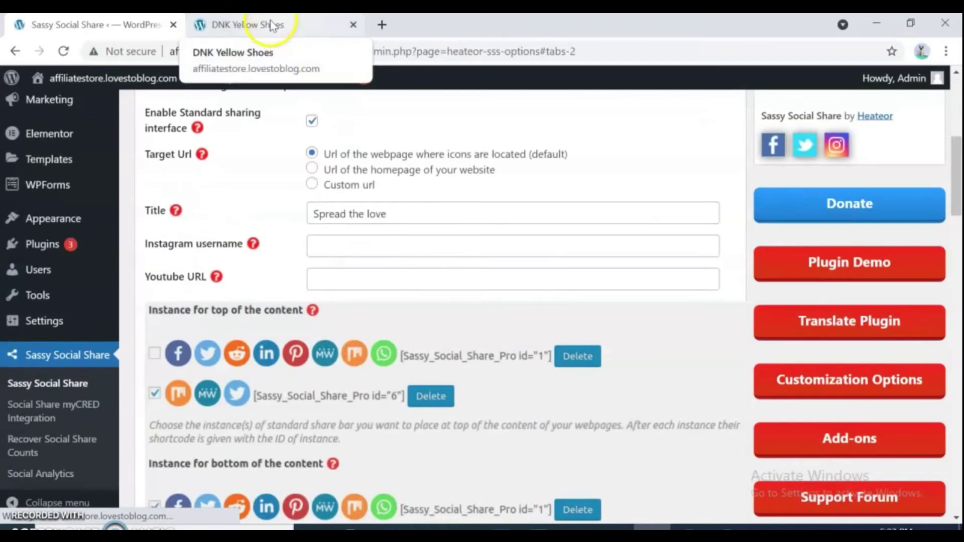
left_click(271, 24)
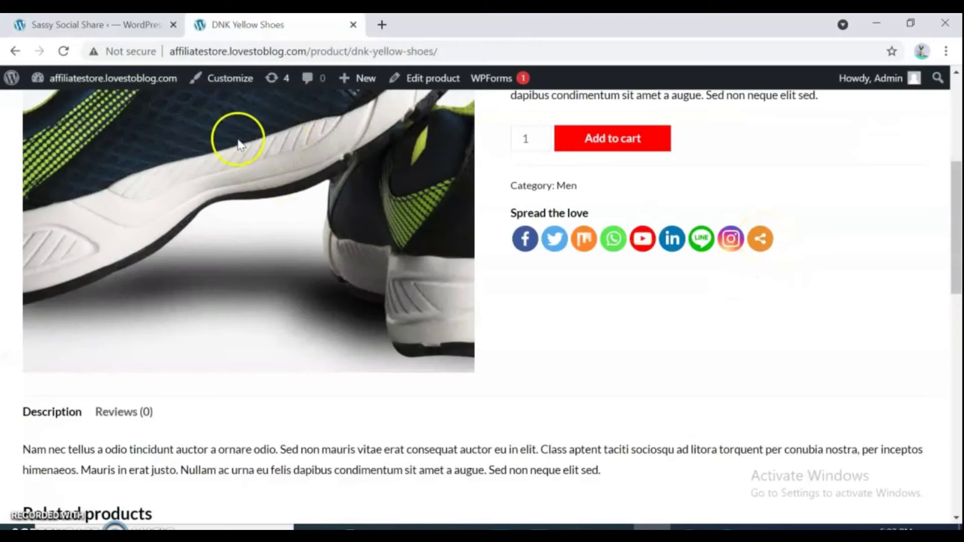
Step: Untick the 'More' share icon option in Sassy Social Share and save the settings
left_click(91, 26)
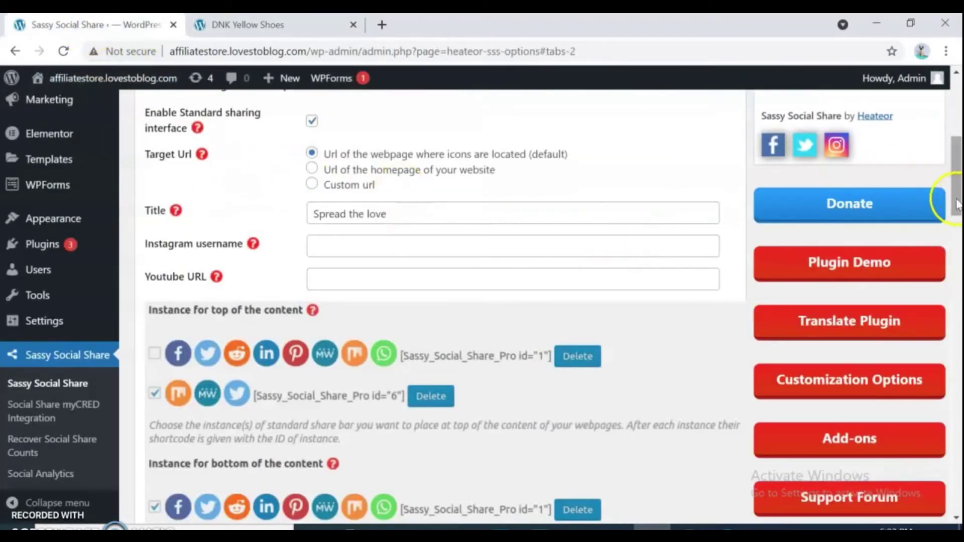
scroll(956, 244, "down", 1)
left_click_drag(956, 245, 956, 472)
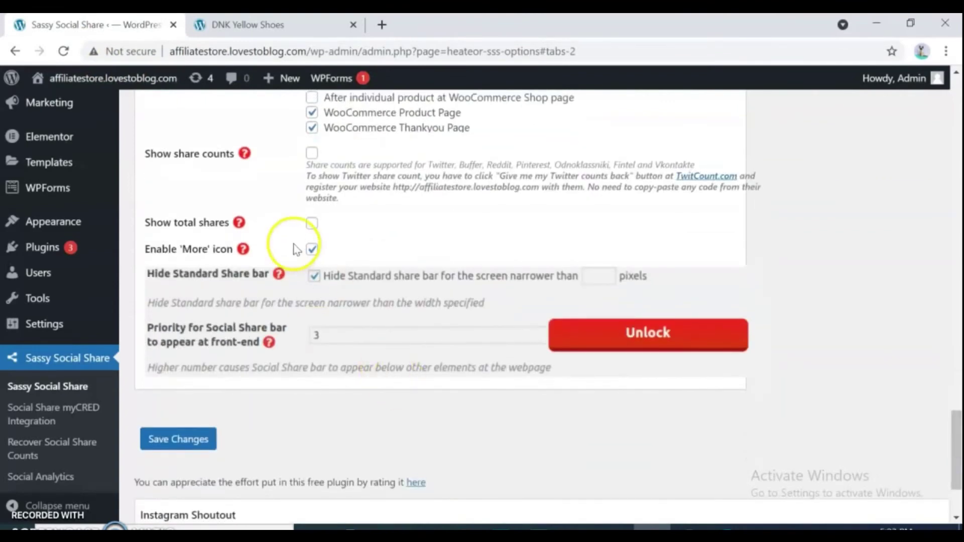
left_click(312, 250)
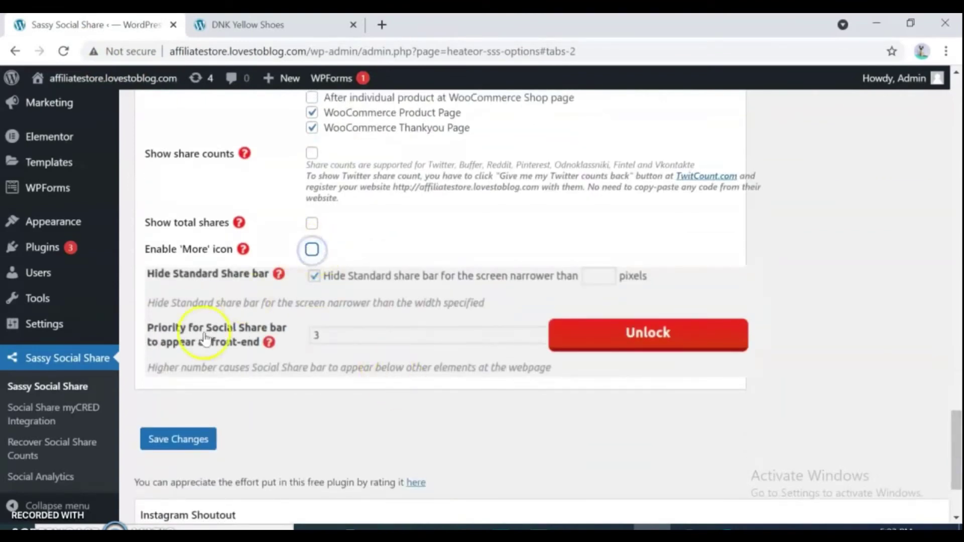
left_click(164, 442)
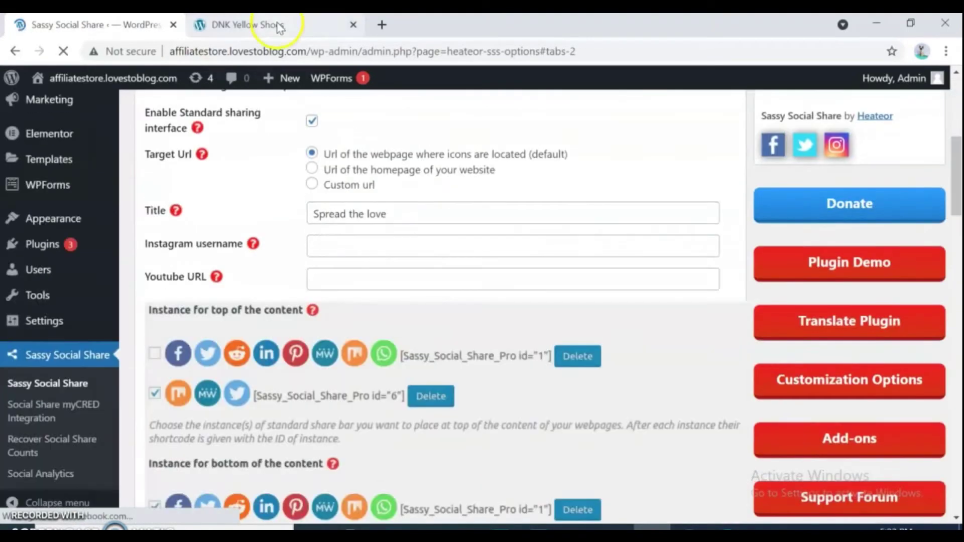
Step: Review the updated DNK Yellow Shoes share bar, then save the sharing settings again
left_click(276, 24)
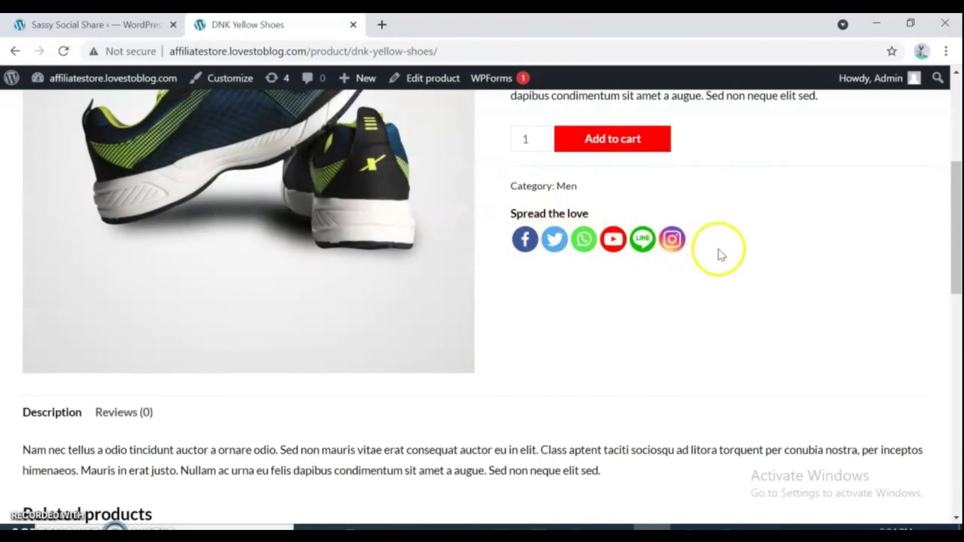
left_click(118, 28)
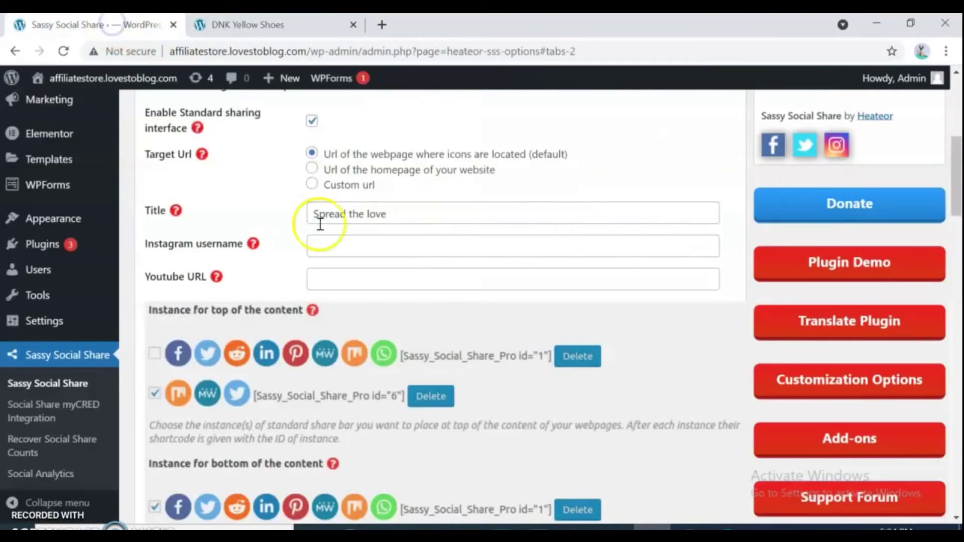
left_click_drag(953, 189, 956, 446)
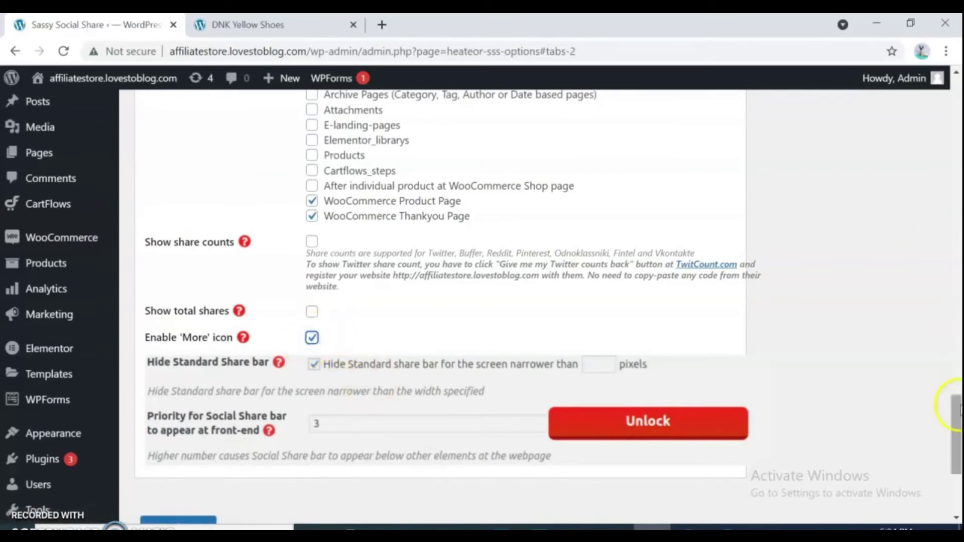
left_click_drag(956, 400, 956, 442)
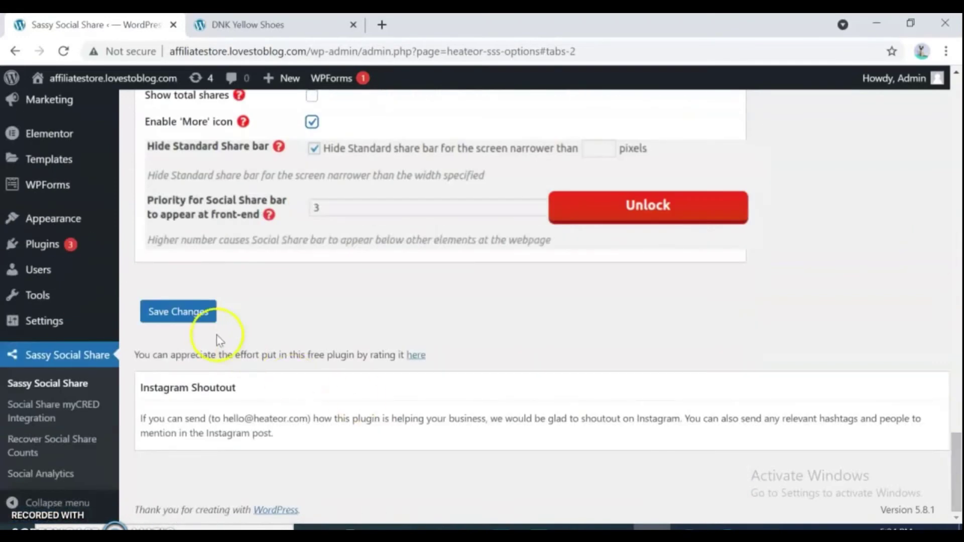
left_click(194, 313)
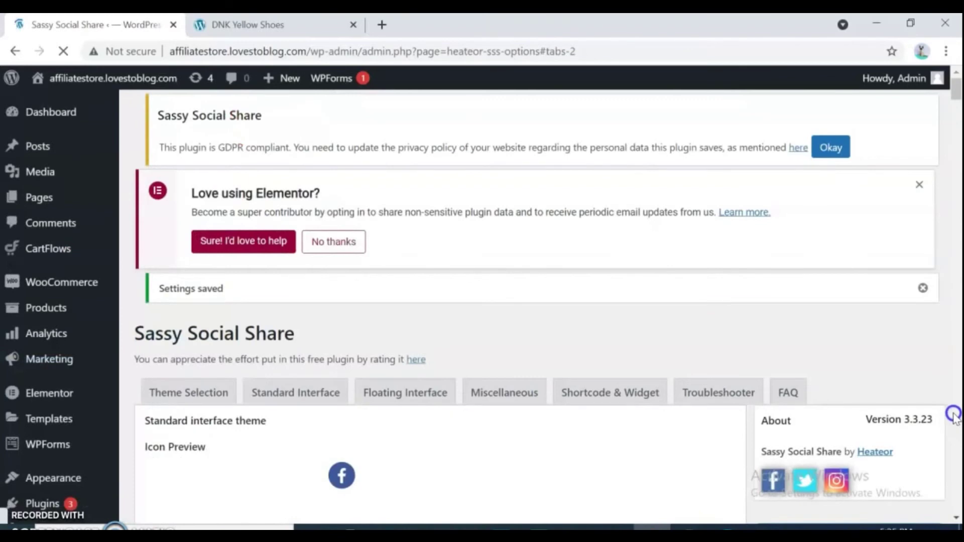
left_click(953, 415)
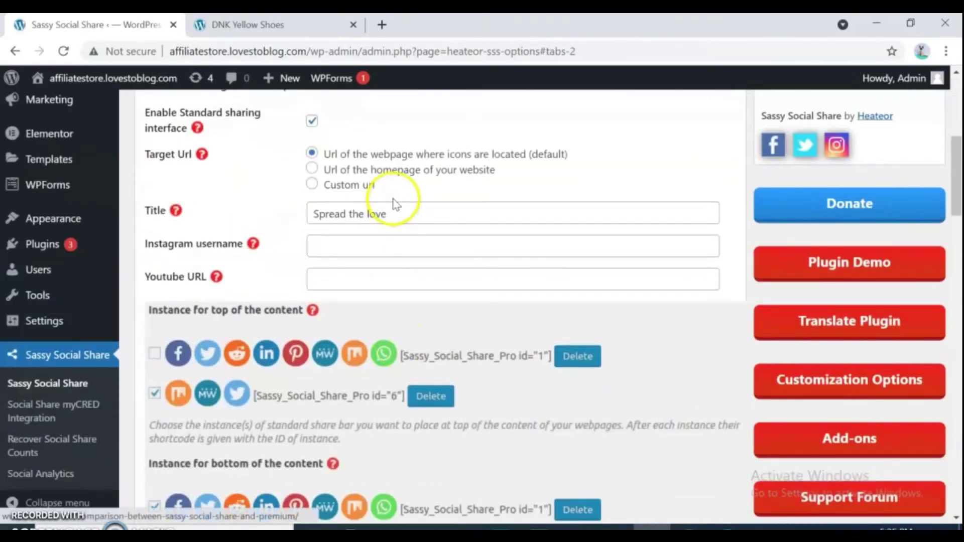
left_click(388, 214)
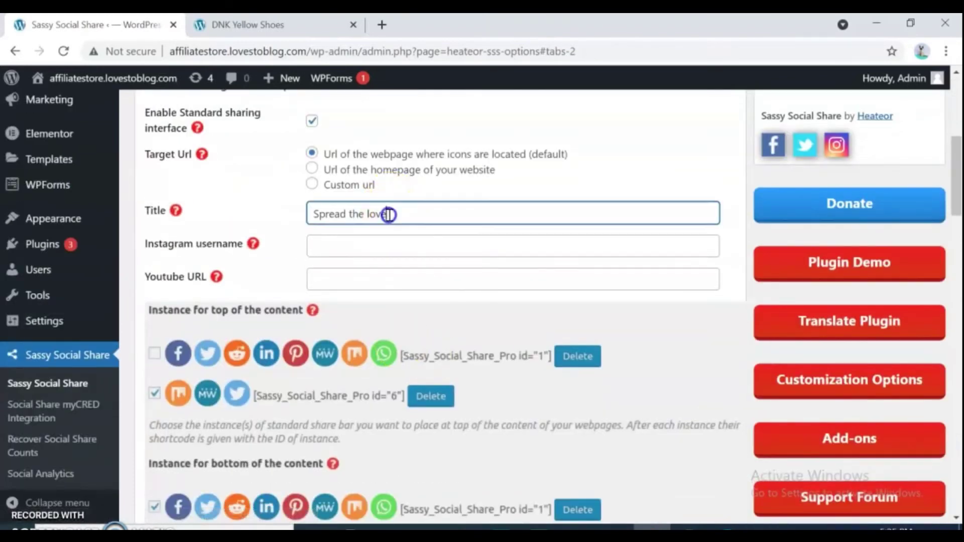
left_click(280, 24)
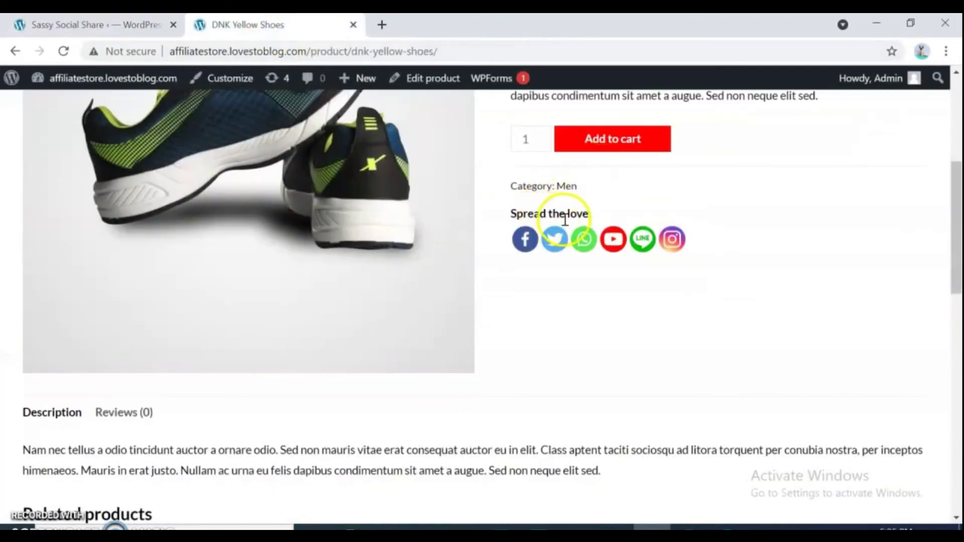
left_click(114, 33)
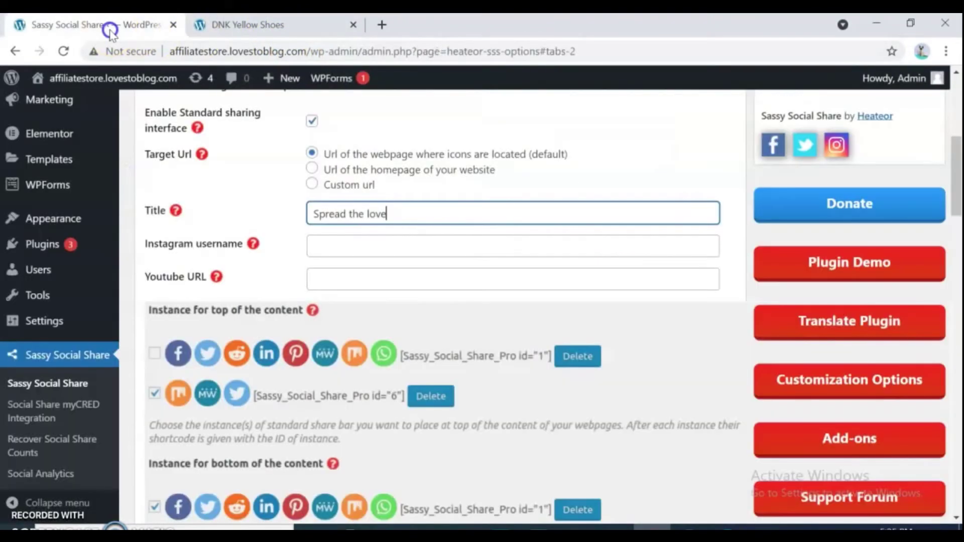
left_click_drag(386, 215, 351, 213)
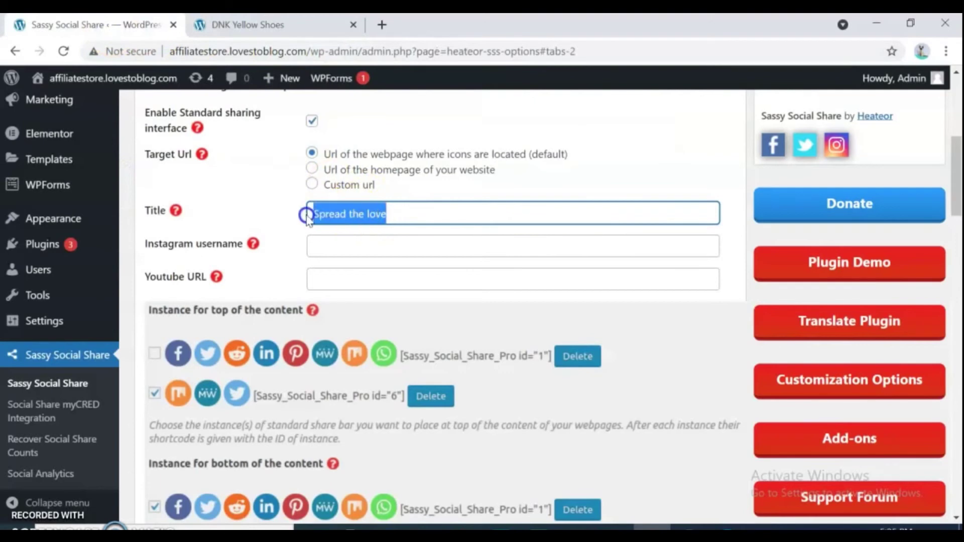
left_click(403, 219)
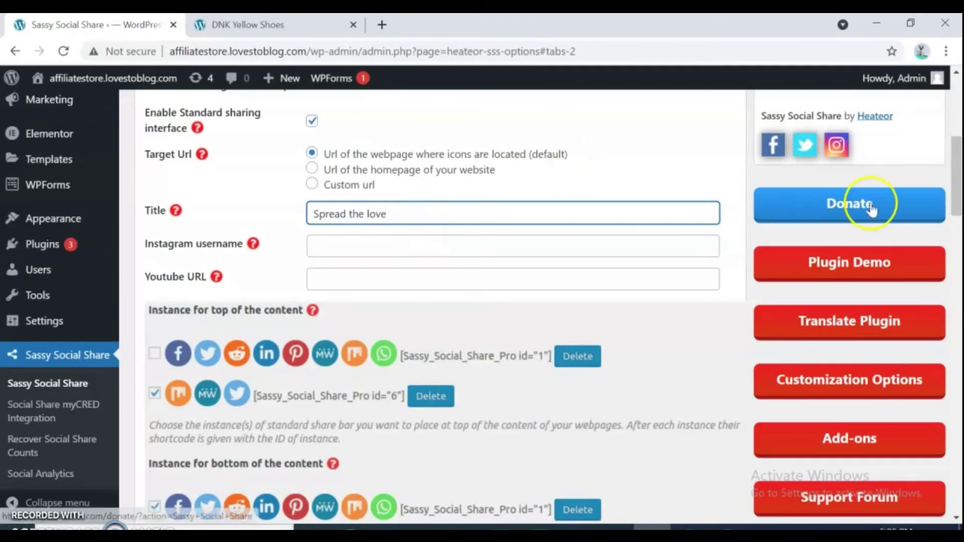
mouse_move(956, 189)
left_mouse_down()
mouse_move(958, 489)
mouse_move(860, 39)
left_mouse_up()
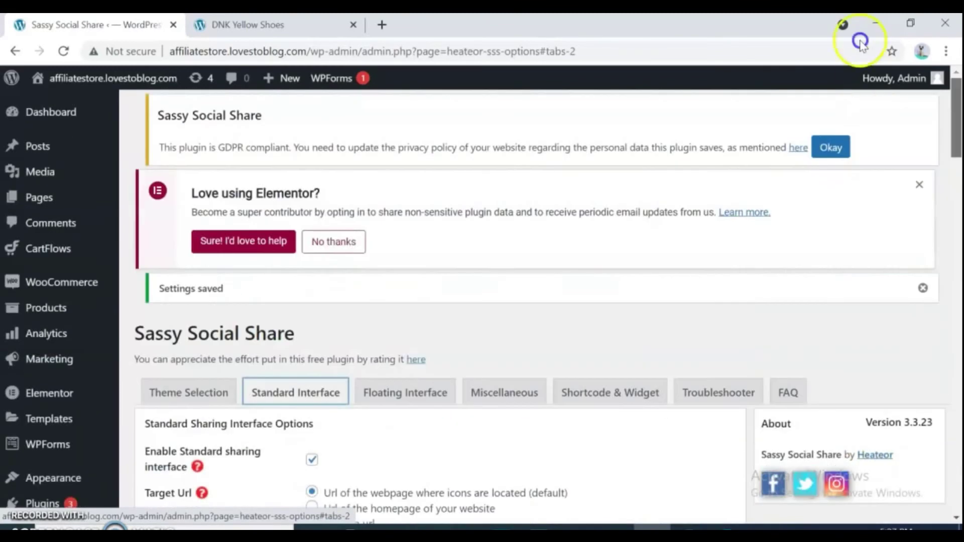
left_click(196, 393)
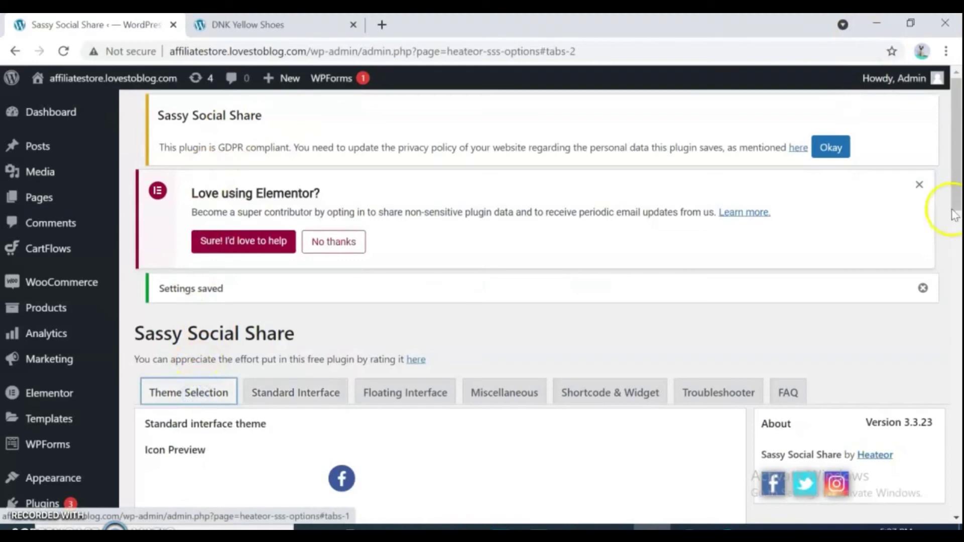